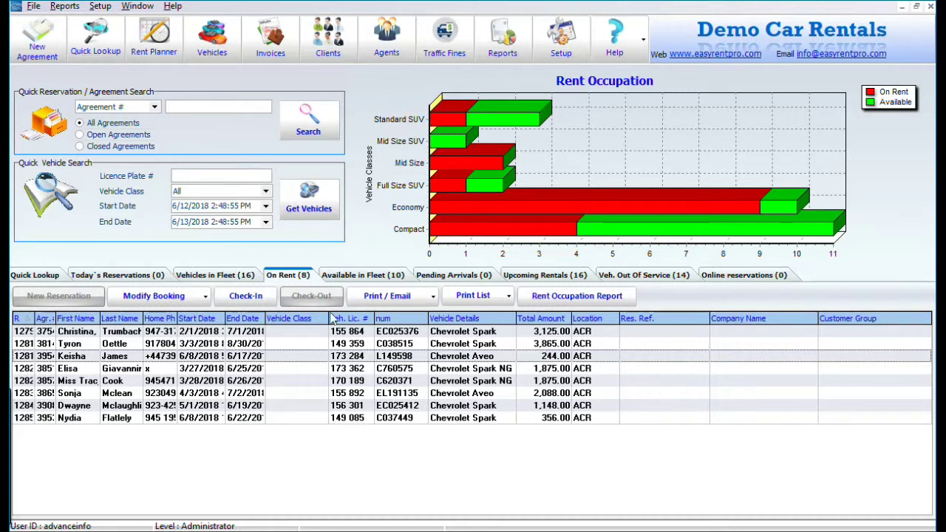
Step: Start a new agreement for 6/15/2018–6/23/2018 and pick the available Chevrolet Equinox 173 285
left_click(48, 52)
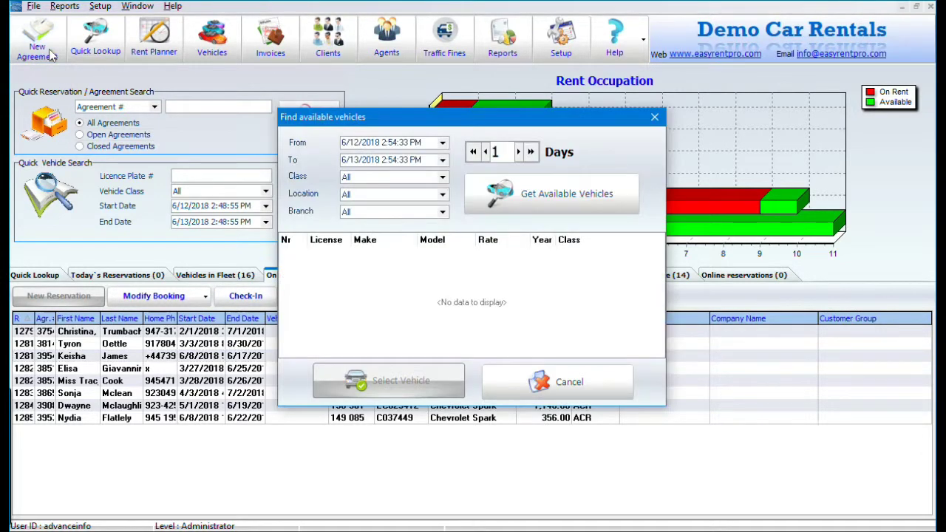
left_click(442, 143)
left_click(425, 220)
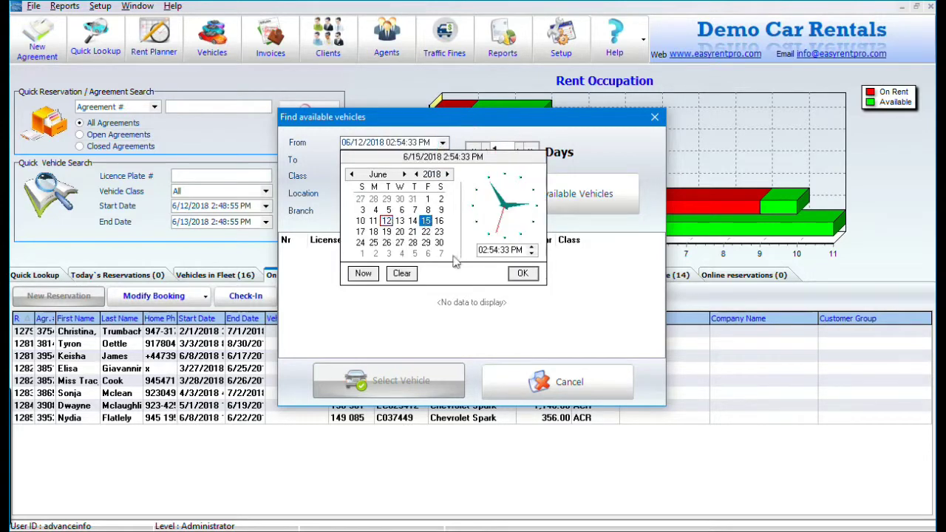
left_click(517, 274)
left_click(443, 160)
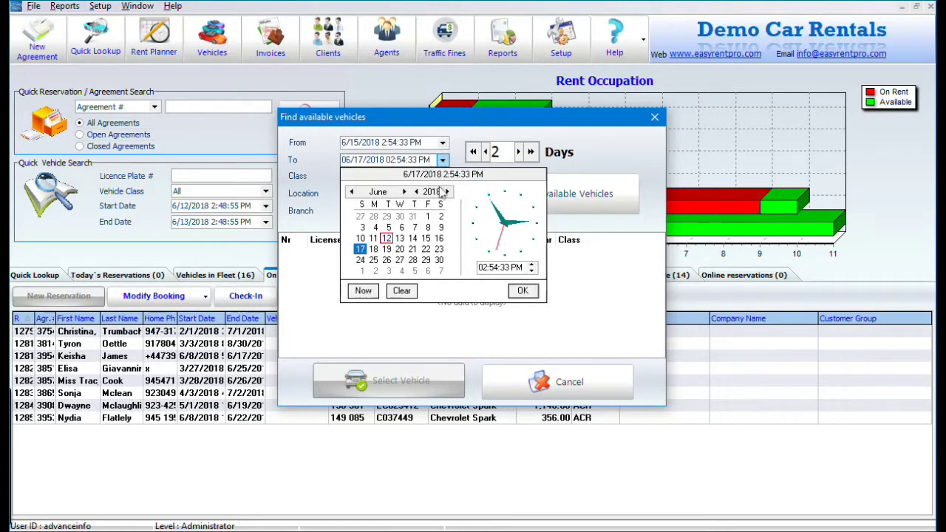
left_click(439, 249)
left_click(522, 291)
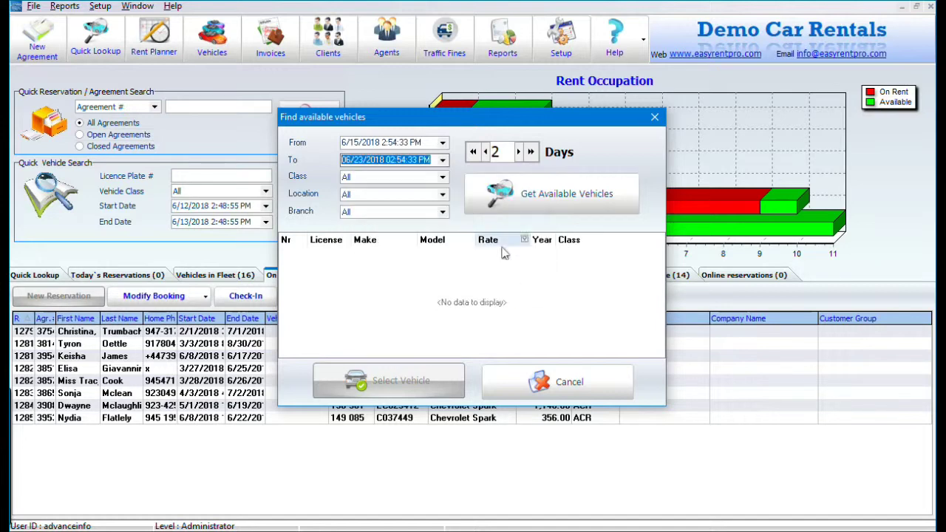
left_click(497, 205)
left_click(495, 314)
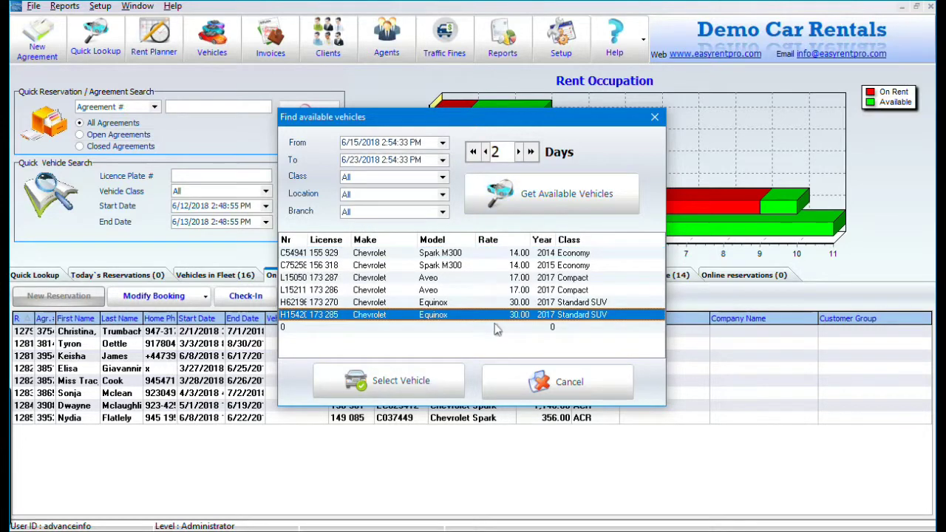
Step: Confirm the Equinox selection to open its Booking form
left_click(401, 380)
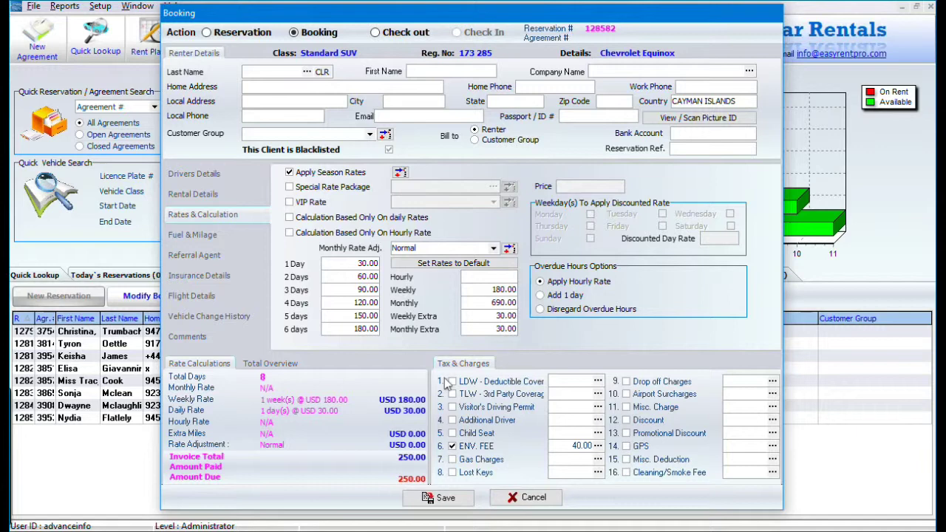
Step: Enter the renter's last name, first name and passport/ID number
left_click(278, 73)
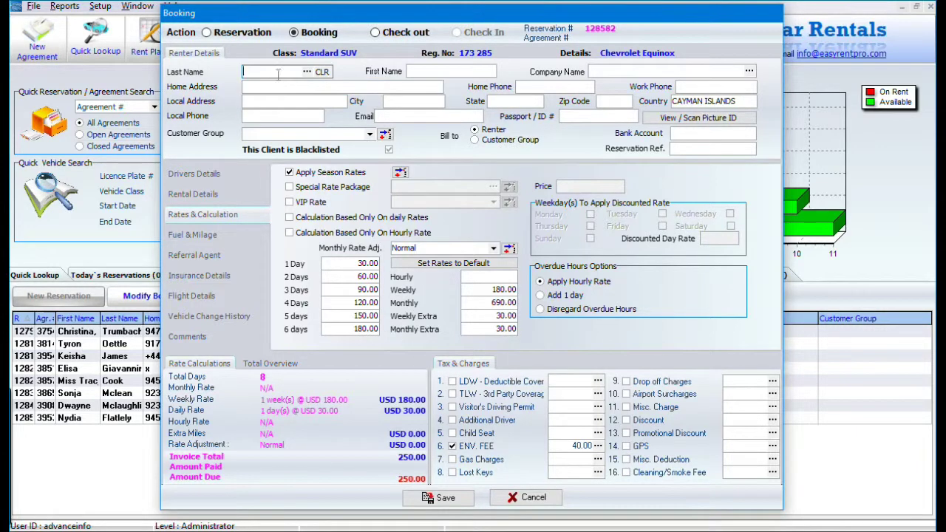
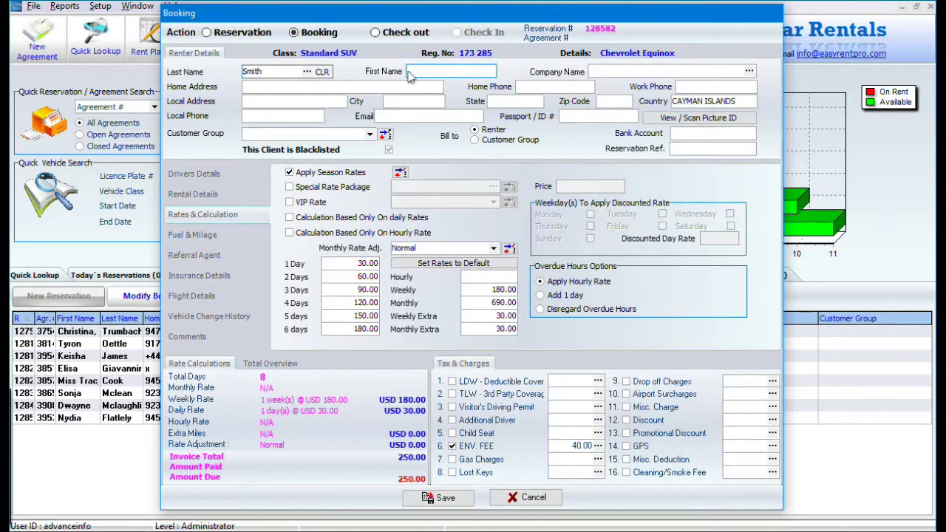
left_click(413, 70)
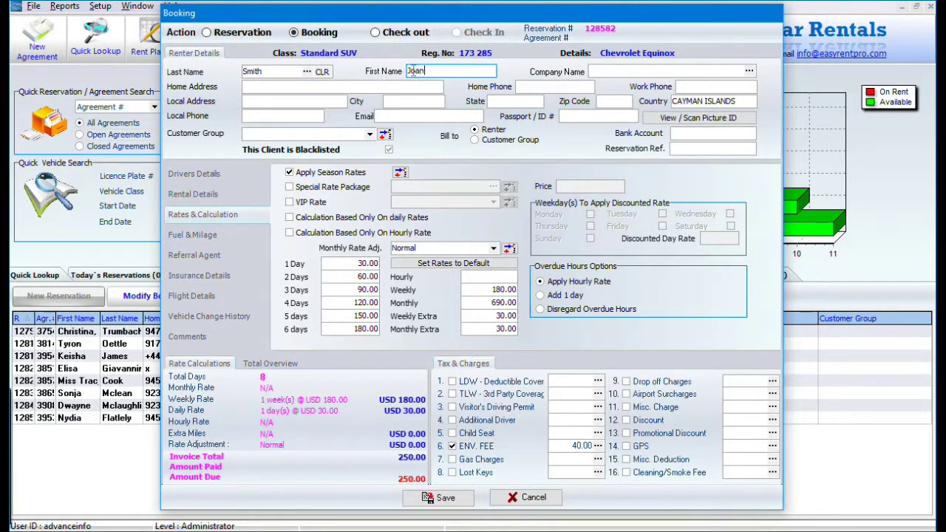
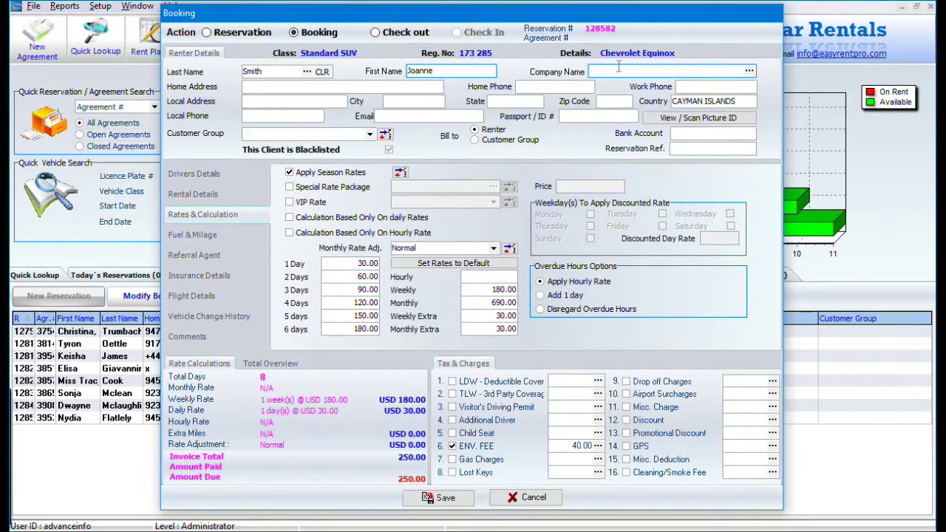
left_click(591, 116)
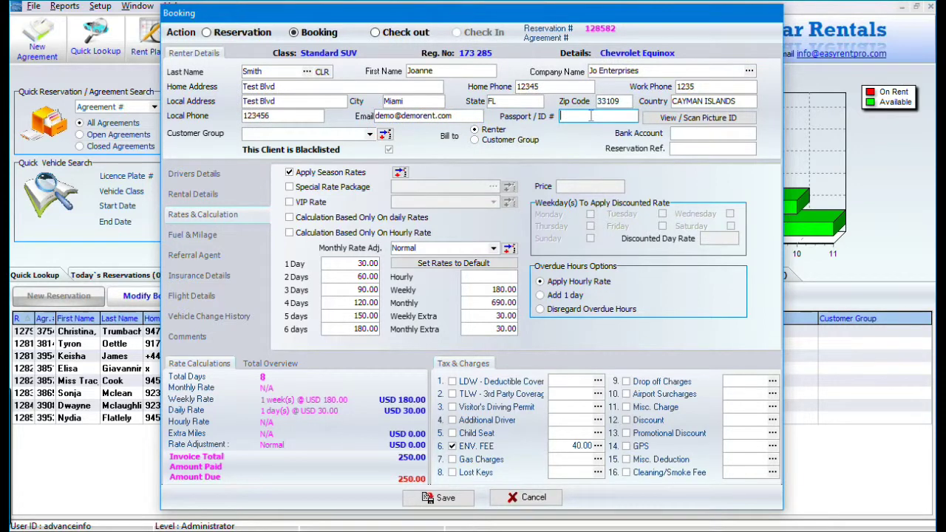
type("123456")
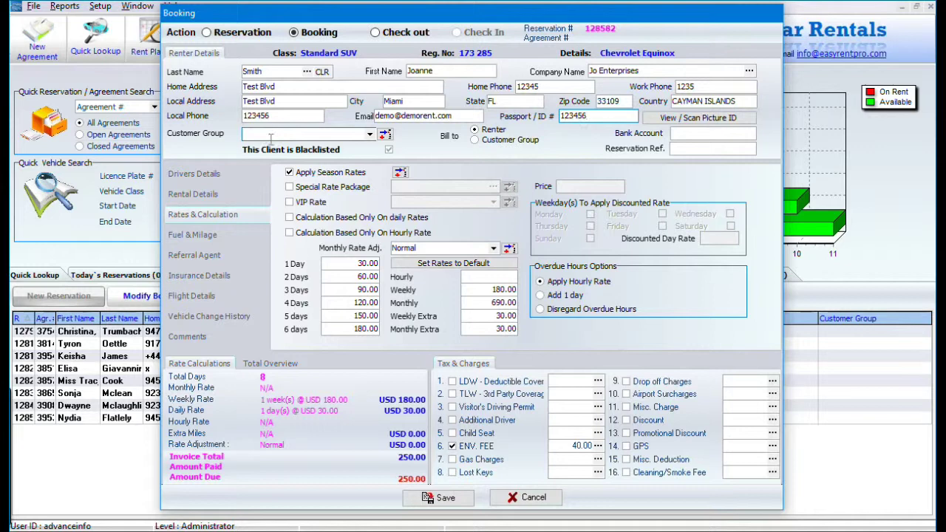
Step: In Drivers Details, enter the driver's birth date and set licence expiry to 8/5/2020
left_click(247, 177)
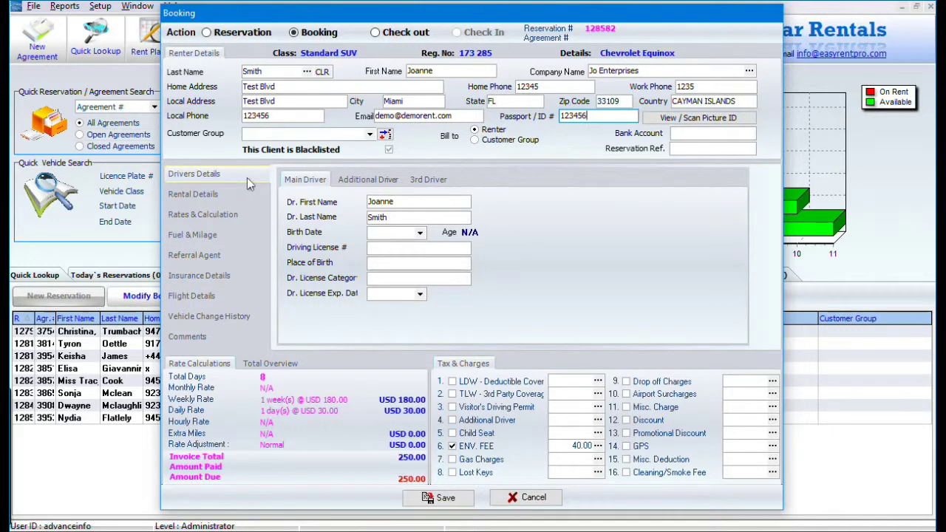
left_click(379, 232)
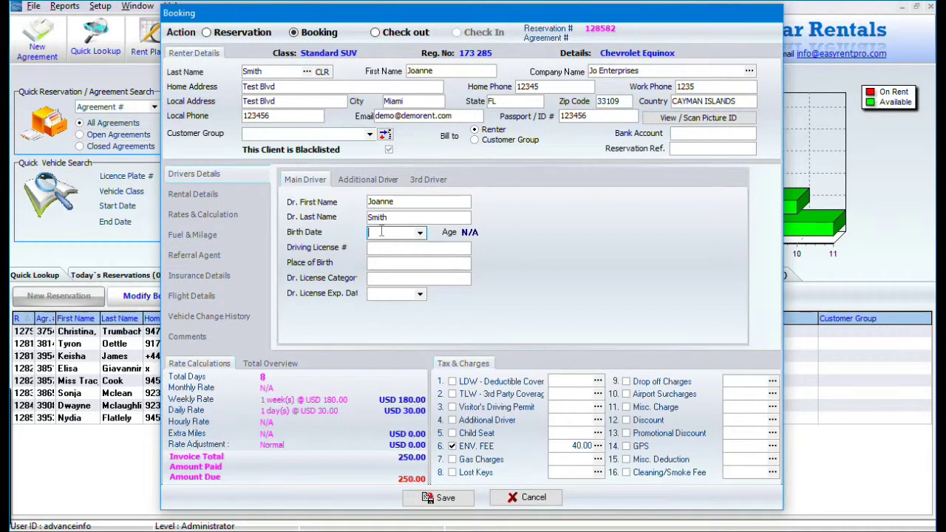
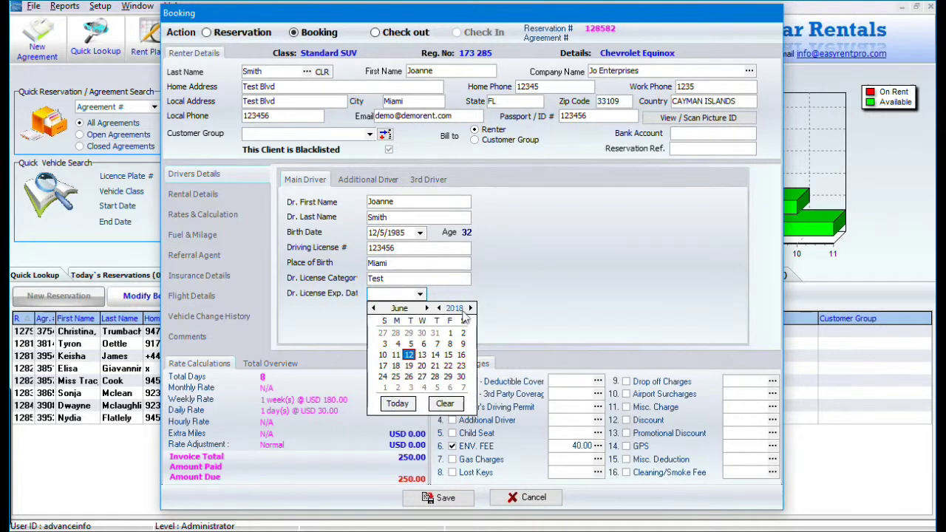
left_click(426, 308)
left_click(426, 308)
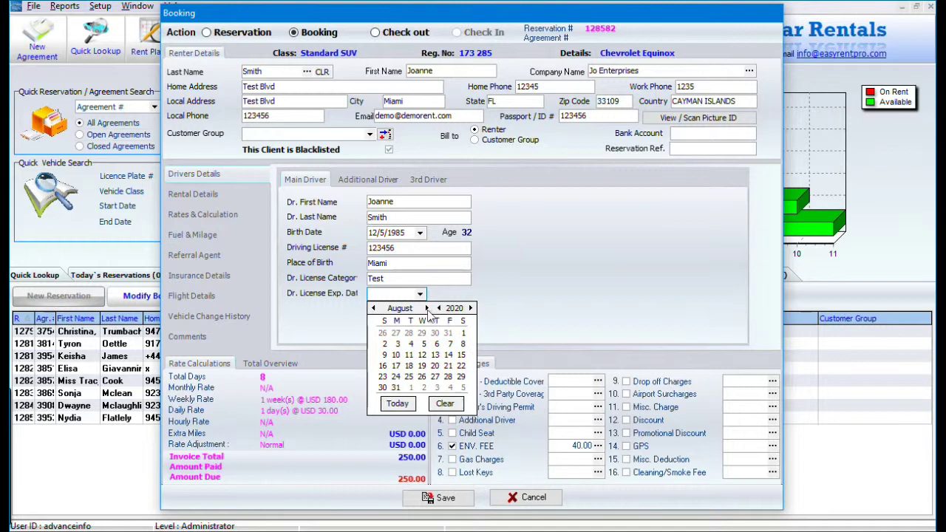
key("Return")
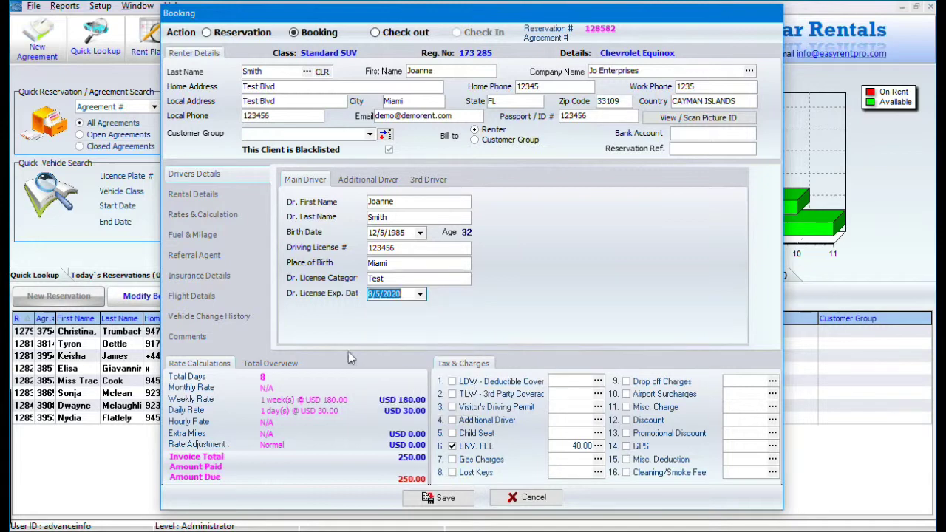
Step: Set pick-up and drop-off locations to ACR with a 300.00 deposit
left_click(245, 196)
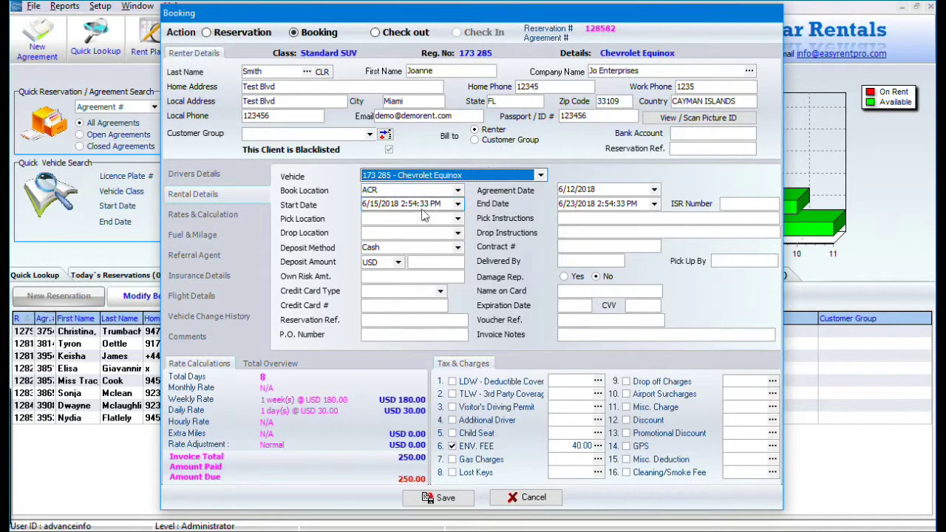
left_click(456, 219)
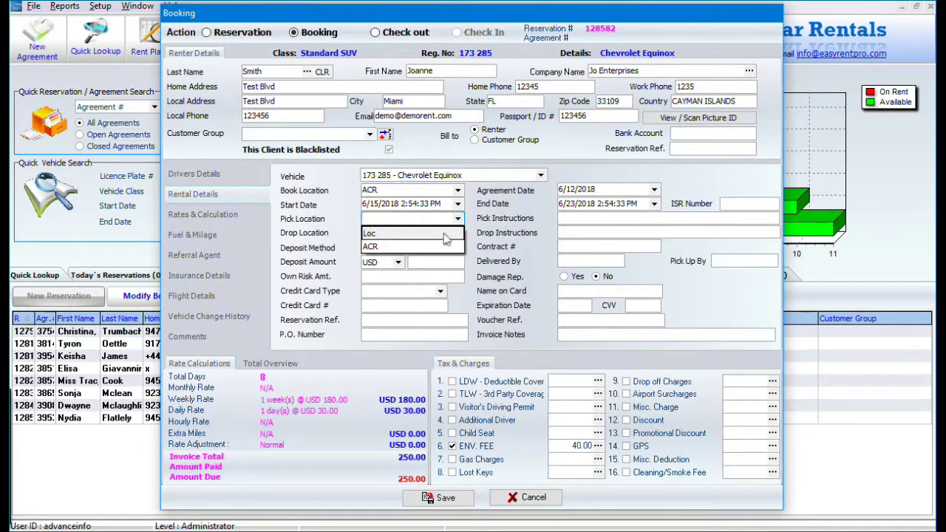
left_click(442, 250)
left_click(458, 233)
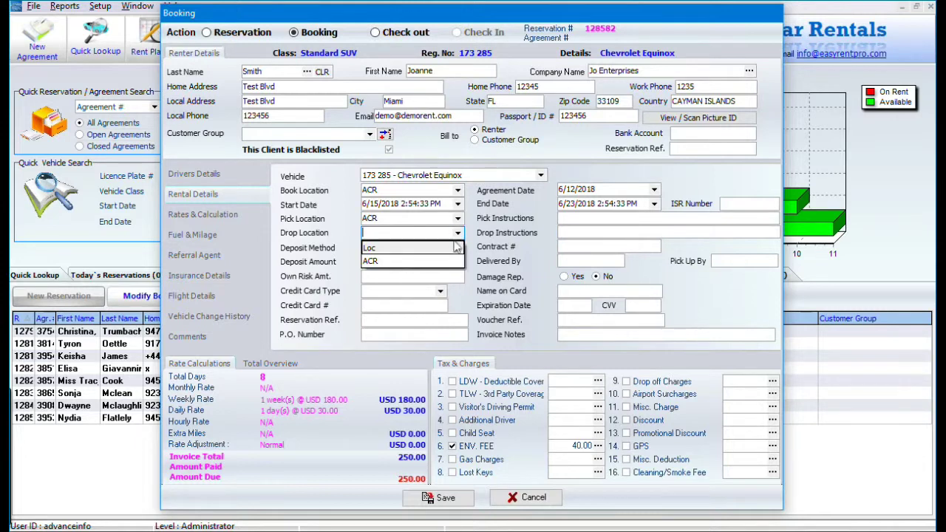
left_click(454, 265)
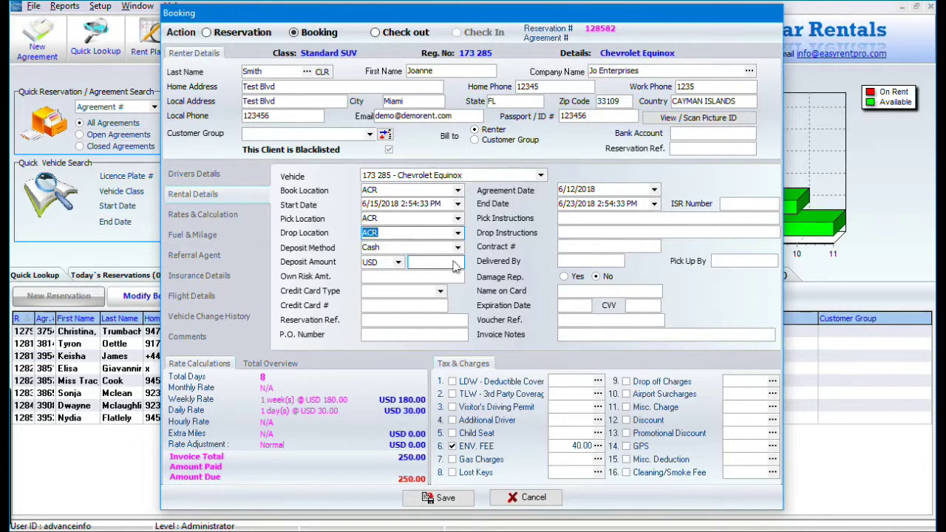
left_click(454, 265)
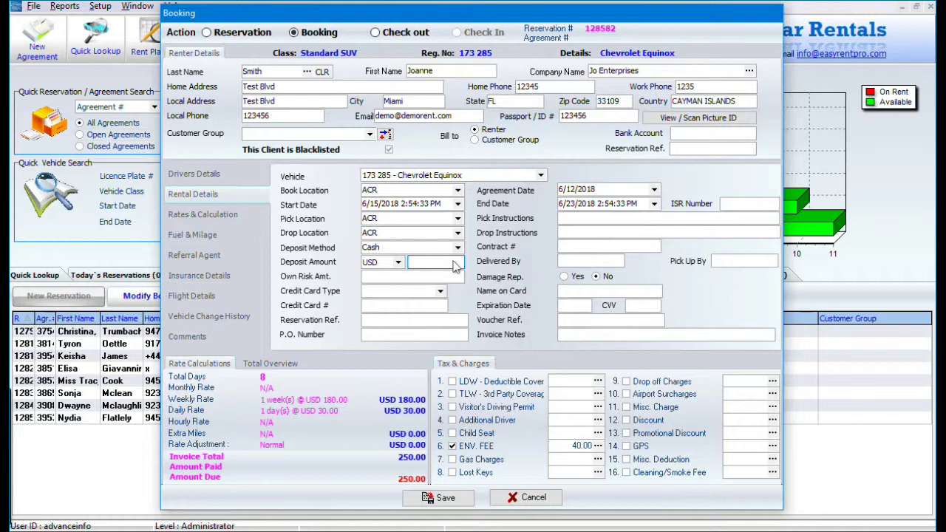
type("300")
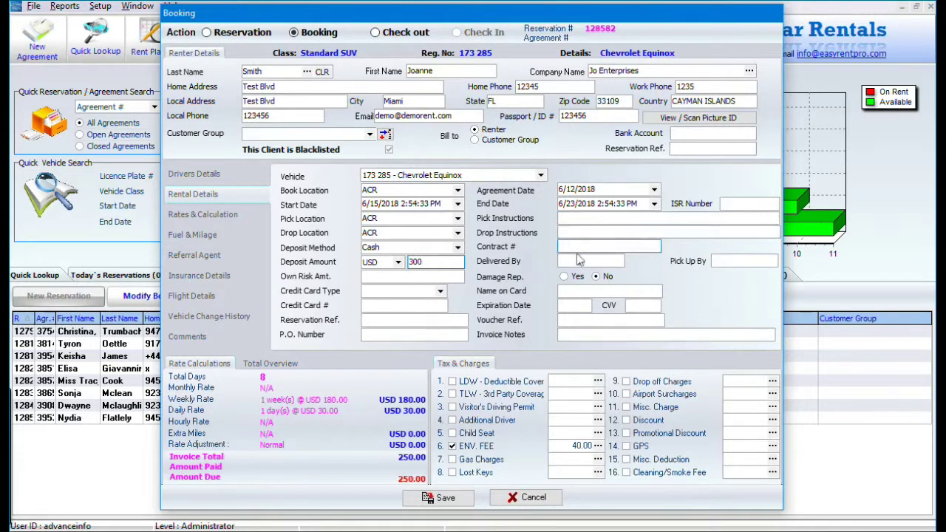
Step: Fill in who delivers and who collects the car, then view the rate breakdown
left_click(580, 259)
type("Jp")
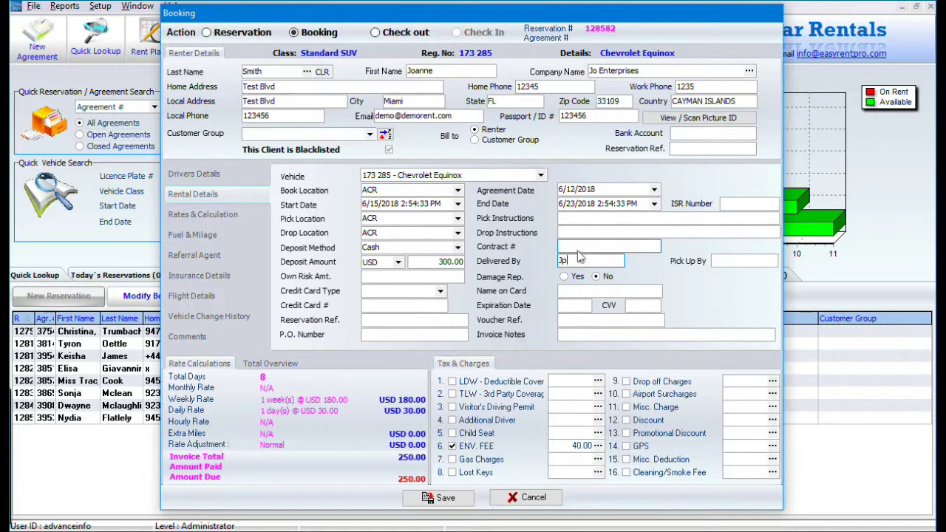
type("o")
key("BackSpace")
key("BackSpace")
type("ohn")
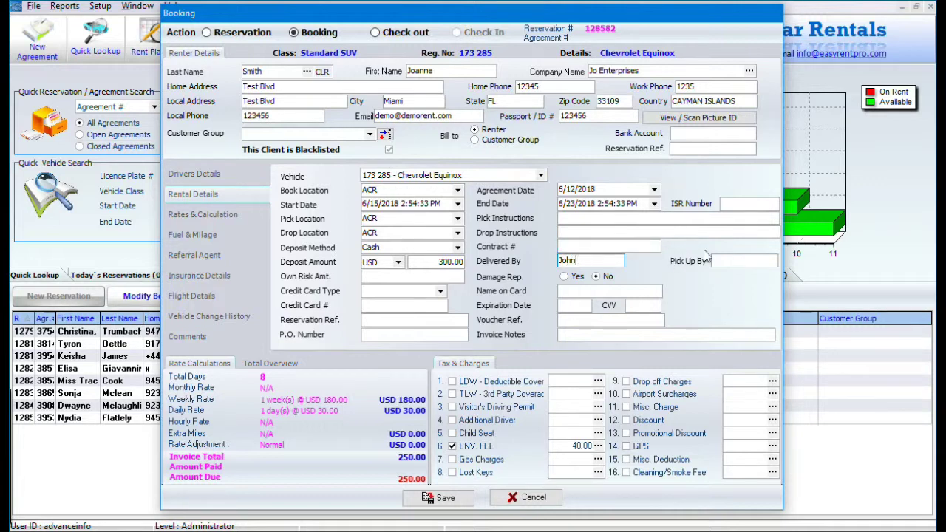
left_click(717, 261)
type("Ed")
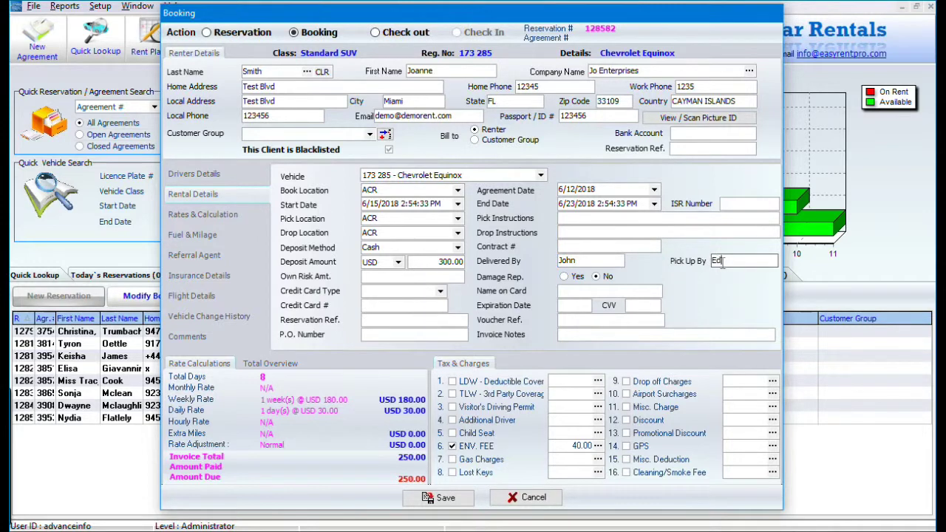
type("ward")
left_click(251, 214)
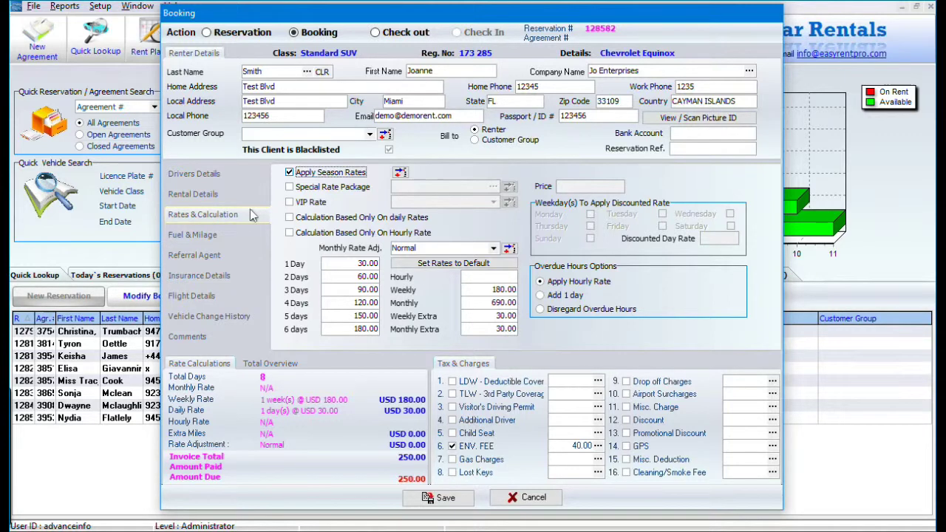
left_click(289, 187)
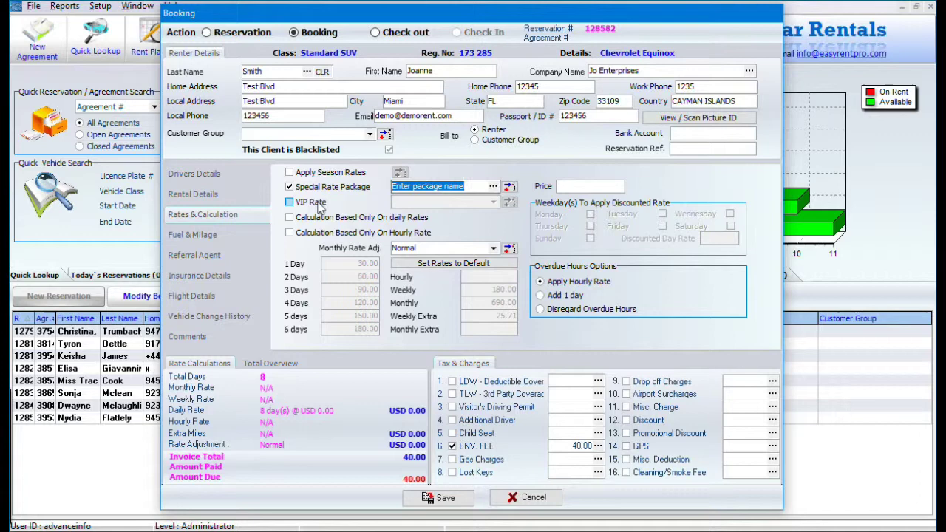
left_click(320, 208)
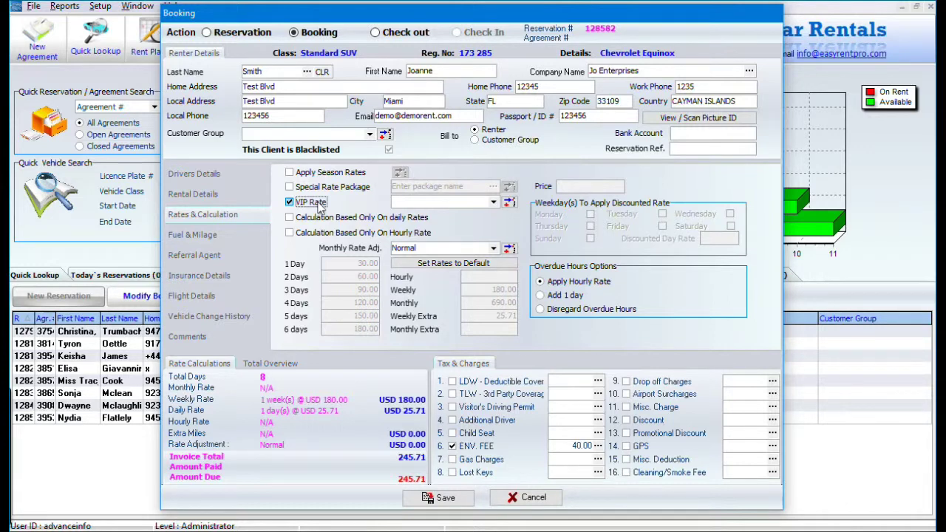
left_click(301, 218)
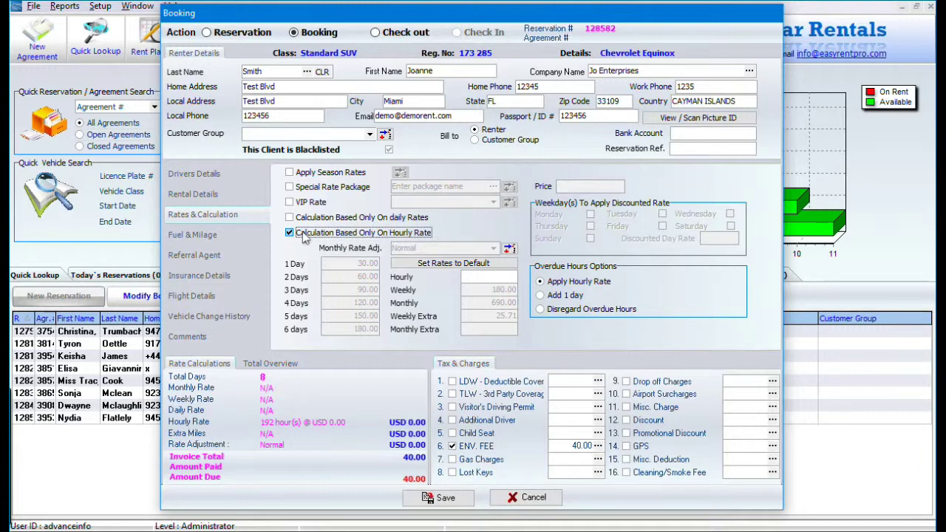
left_click(309, 174)
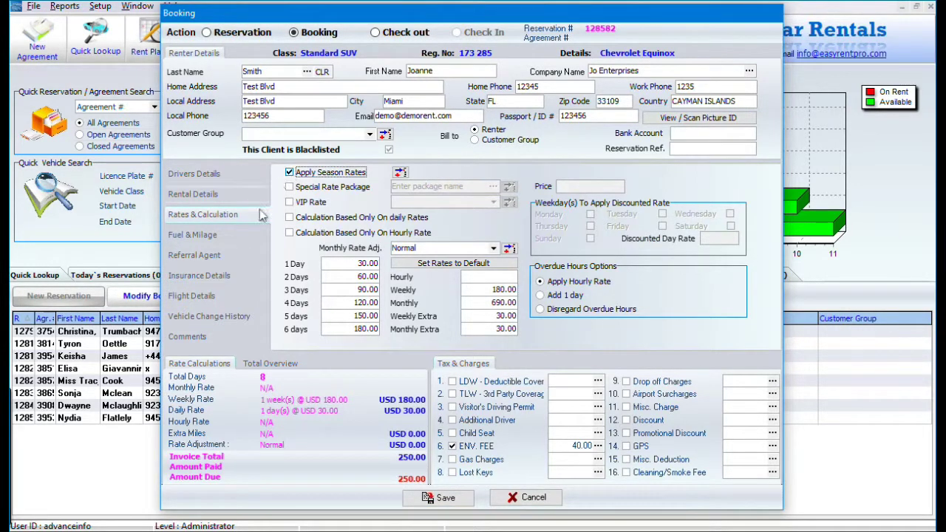
Step: Choose Advance Rental as referral agent with 5.00 commission, then show Insurance Details
left_click(247, 235)
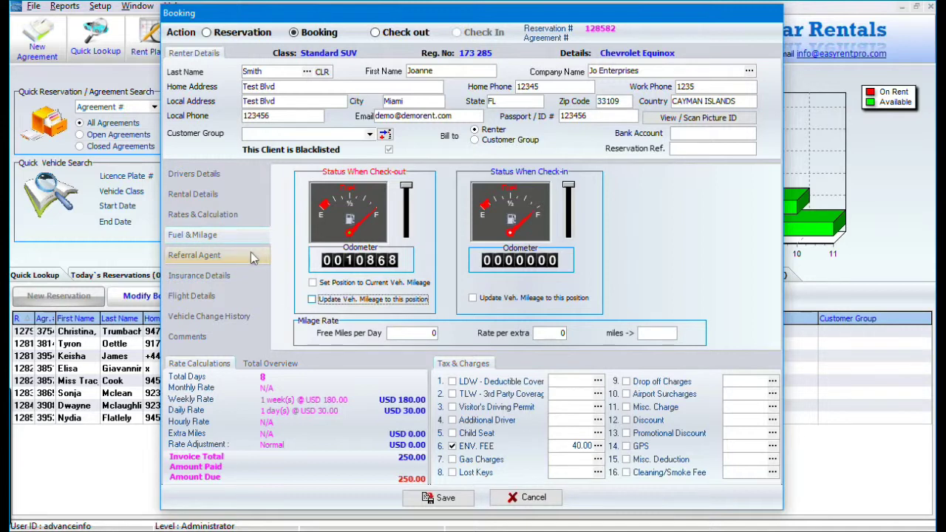
left_click(250, 252)
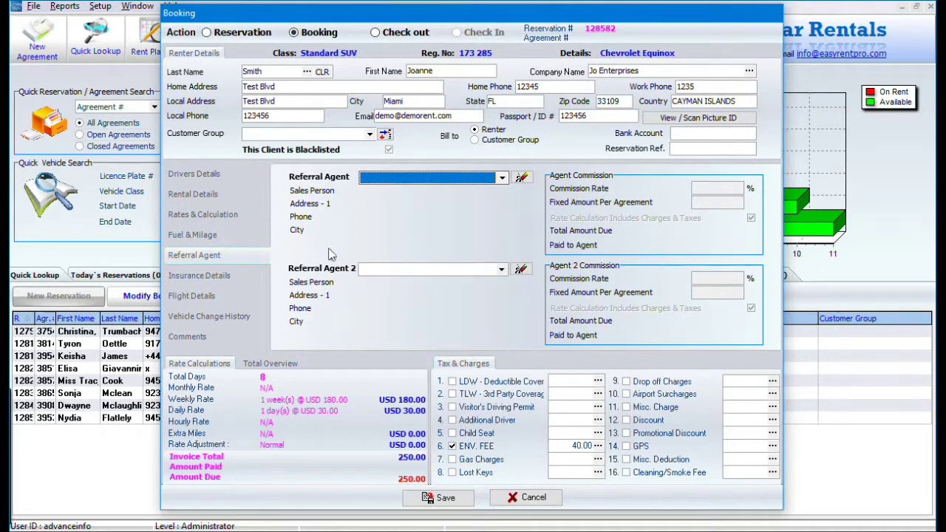
left_click(502, 179)
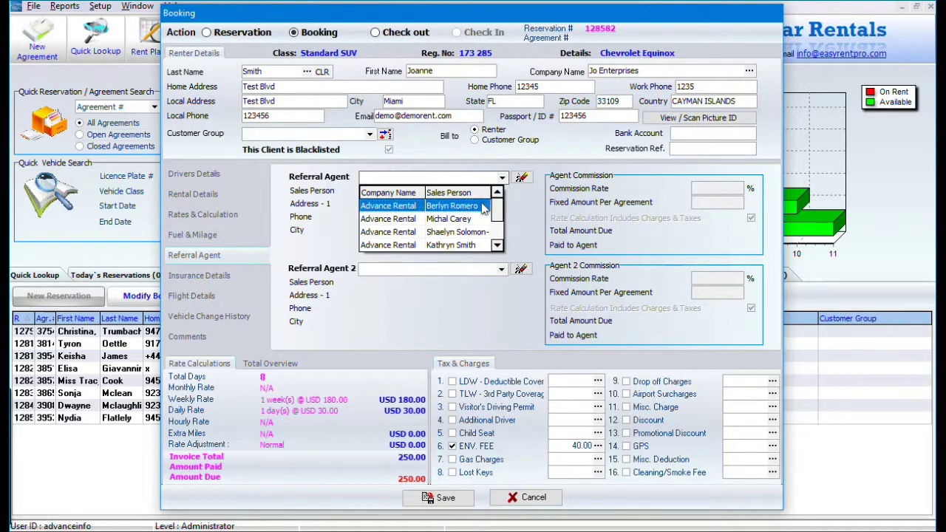
left_click(481, 205)
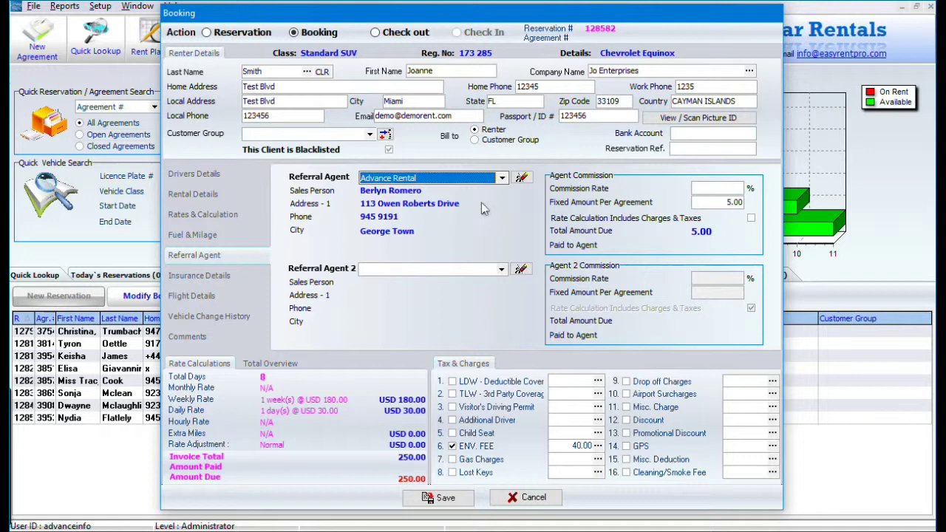
left_click(221, 278)
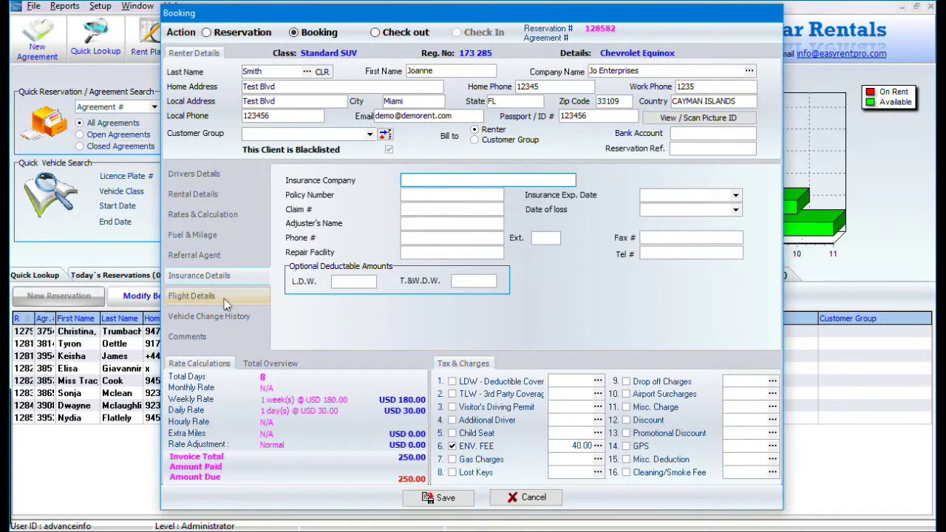
Step: Review flight, vehicle change and comment sections, then swap ENV. FEE for a 56.00 GPS charge
left_click(224, 301)
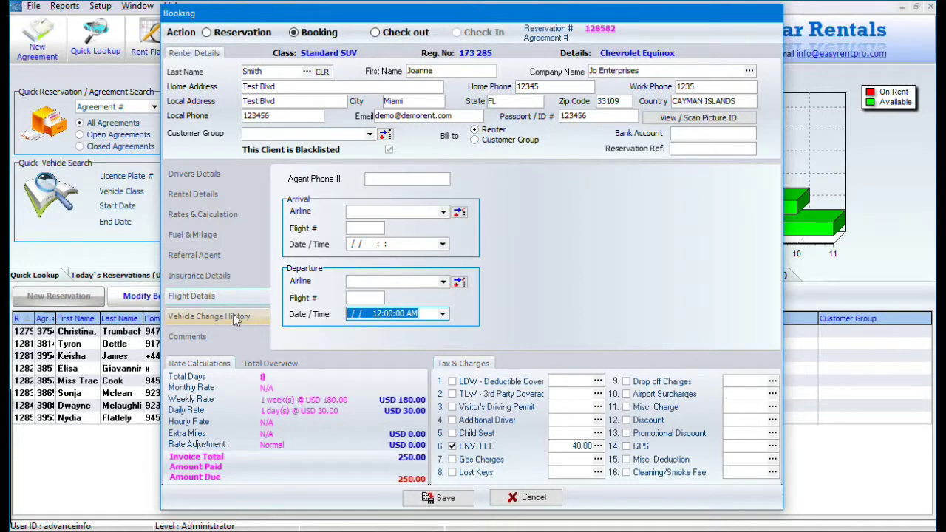
left_click(234, 315)
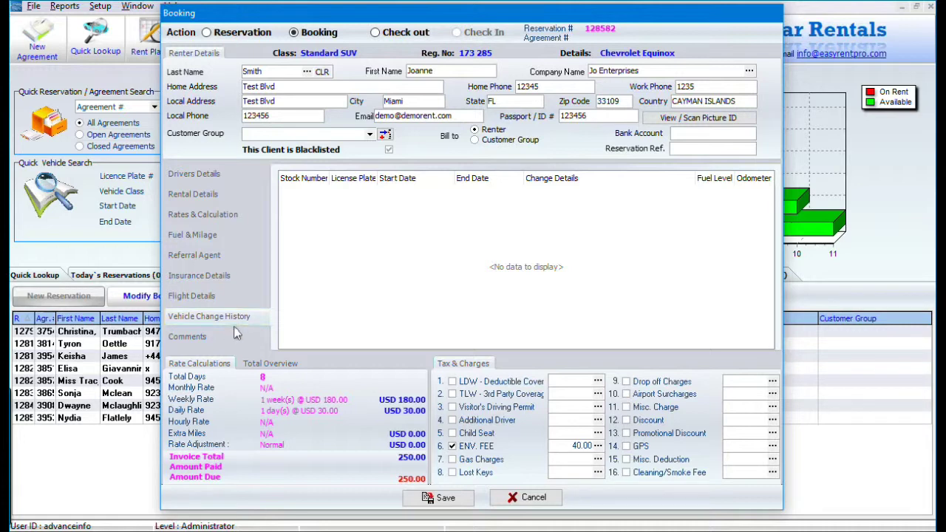
left_click(235, 335)
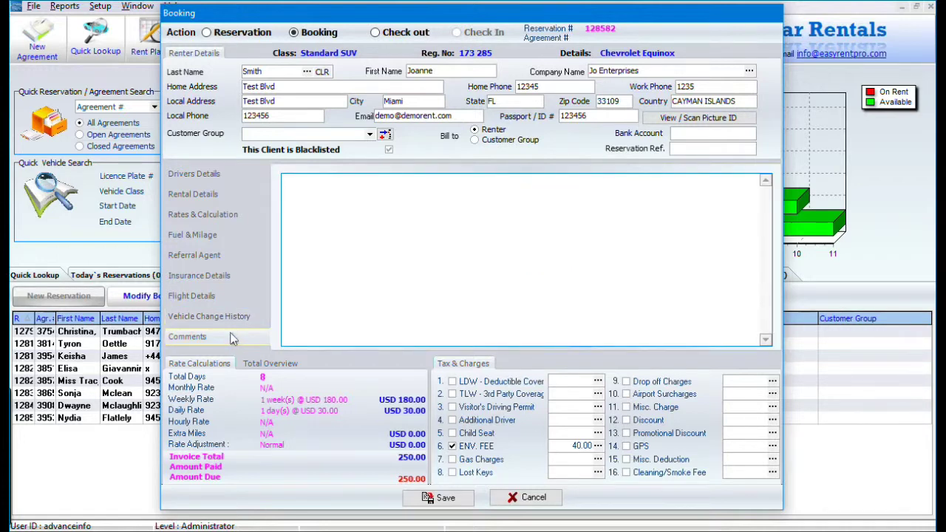
left_click(609, 338)
left_click(452, 445)
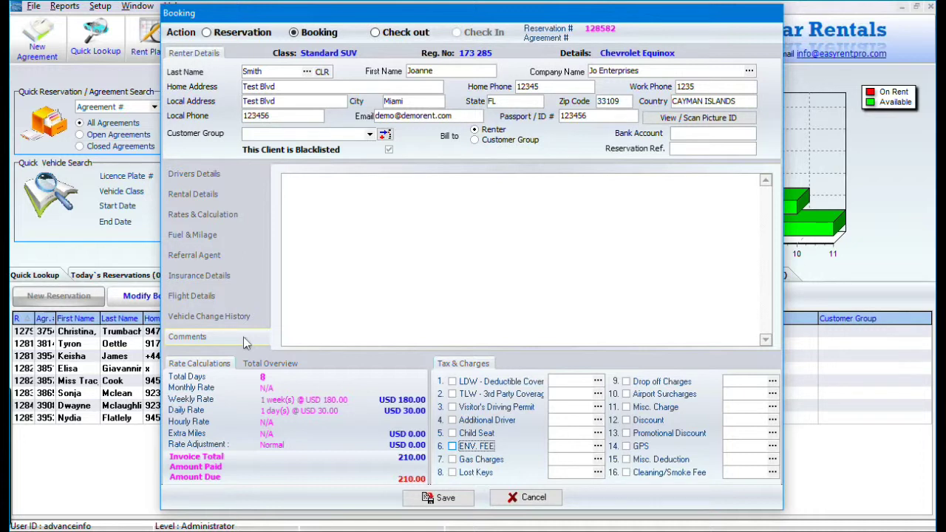
left_click(642, 447)
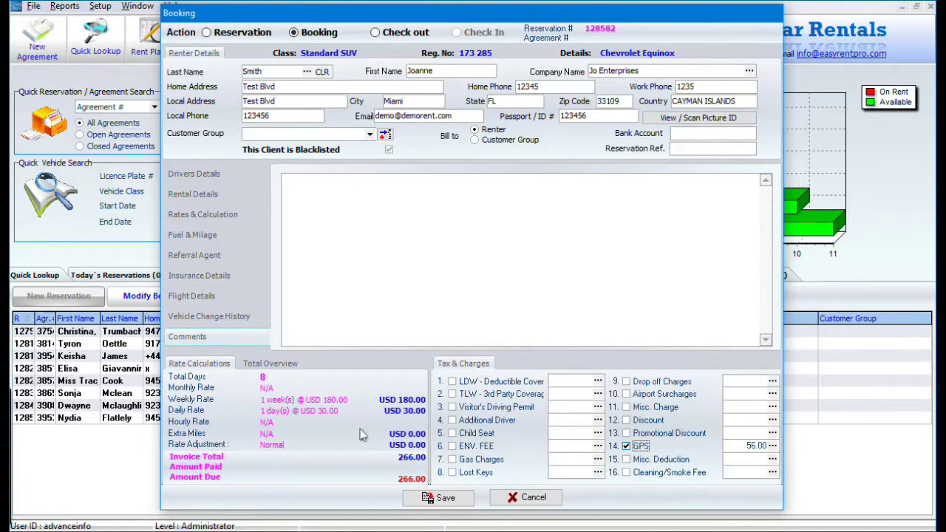
Step: Apply the GPS rate unchanged at 7.00 per day and view the 266.00 total overview
left_click(773, 447)
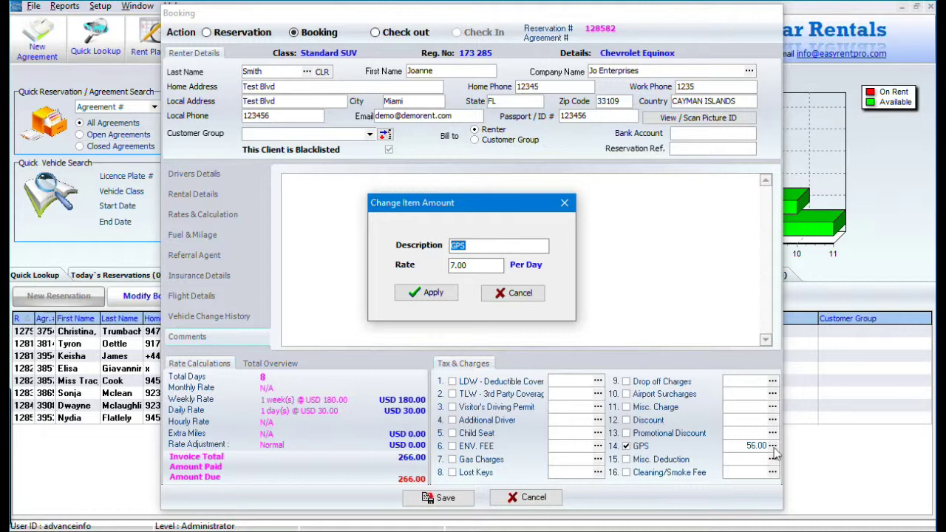
left_click(429, 292)
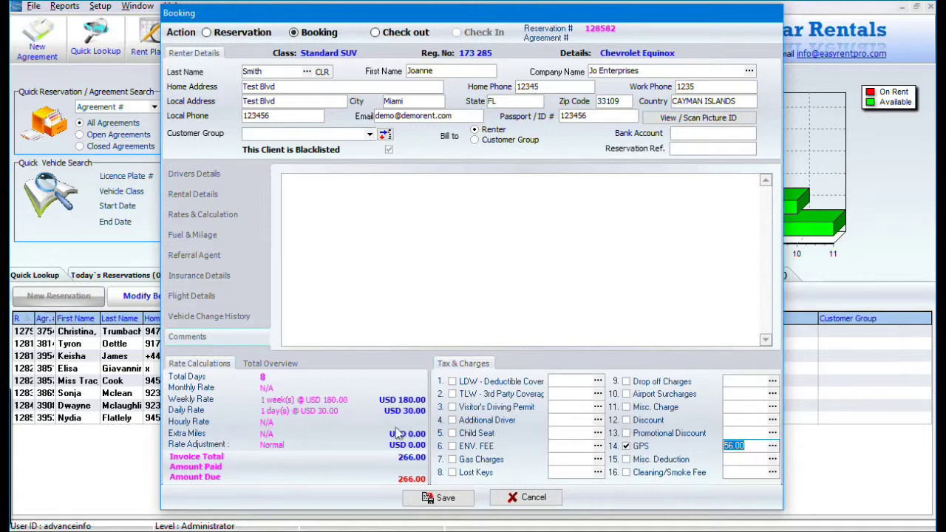
left_click(294, 367)
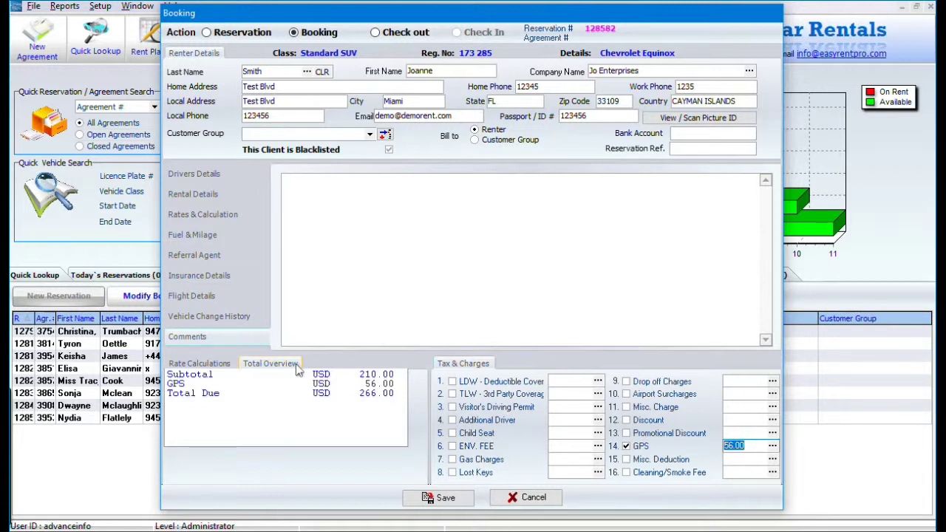
Step: Save the booking, convert it to an agreement and check out the vehicle to invoice 3955
left_click(418, 498)
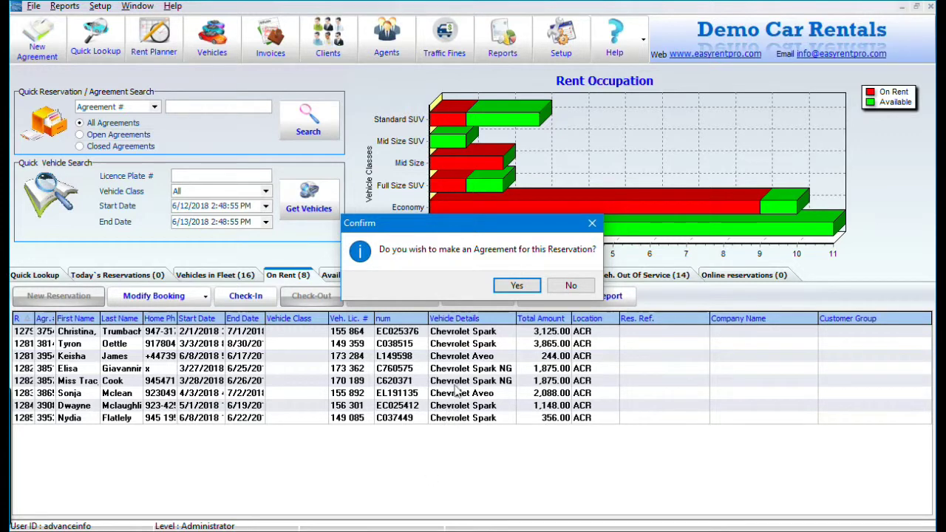
left_click(501, 290)
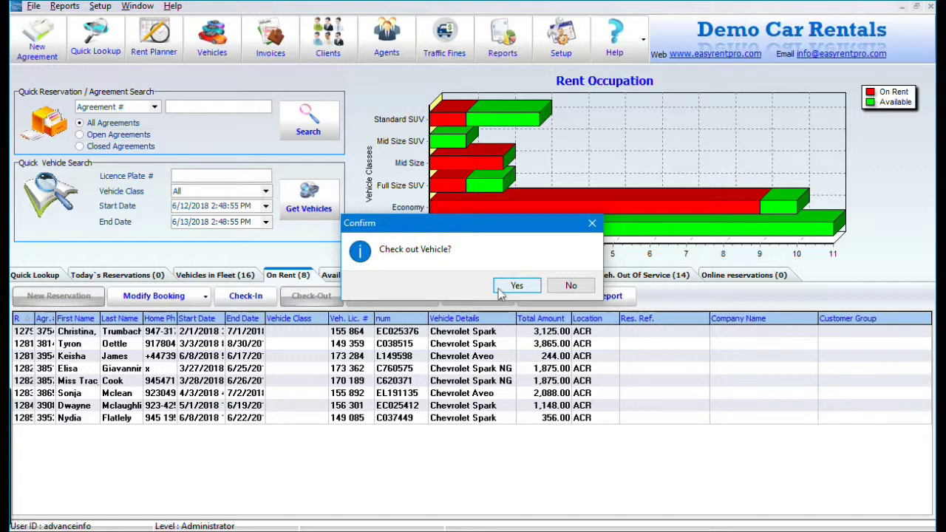
left_click(500, 291)
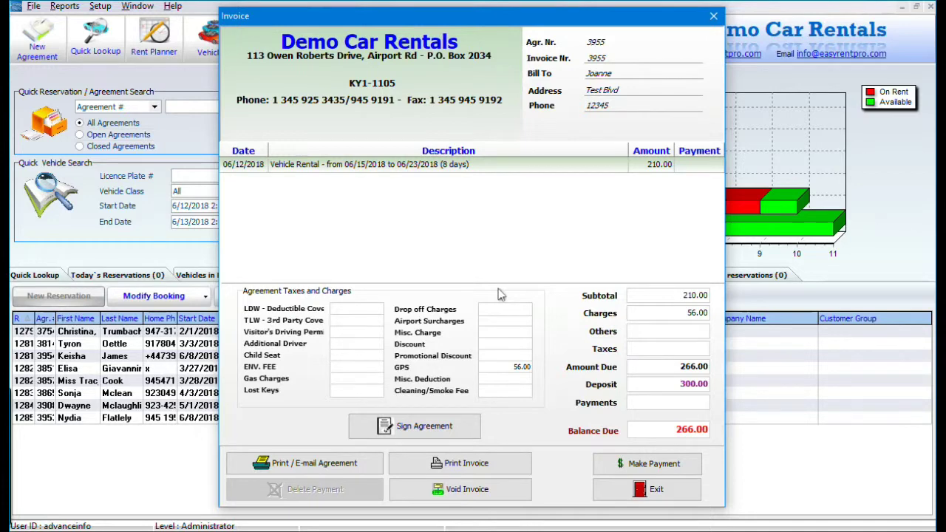
Step: Pay the full 266.00 on invoice 3955 in Cash USD, leaving 0.00 due
left_click(597, 462)
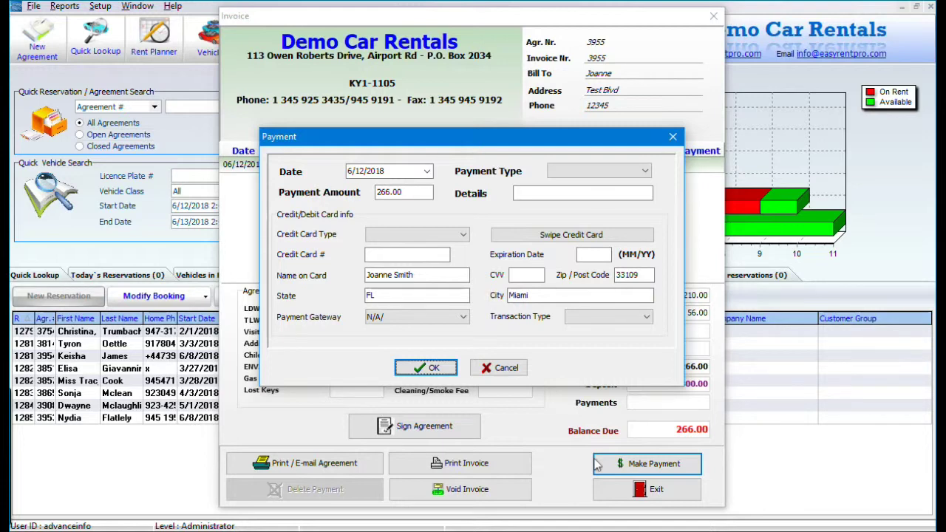
left_click(630, 174)
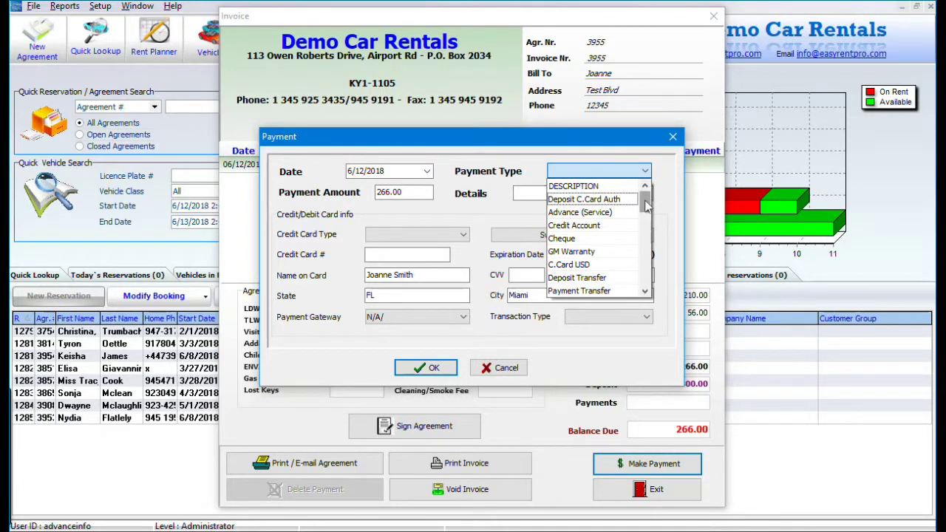
left_click(645, 291)
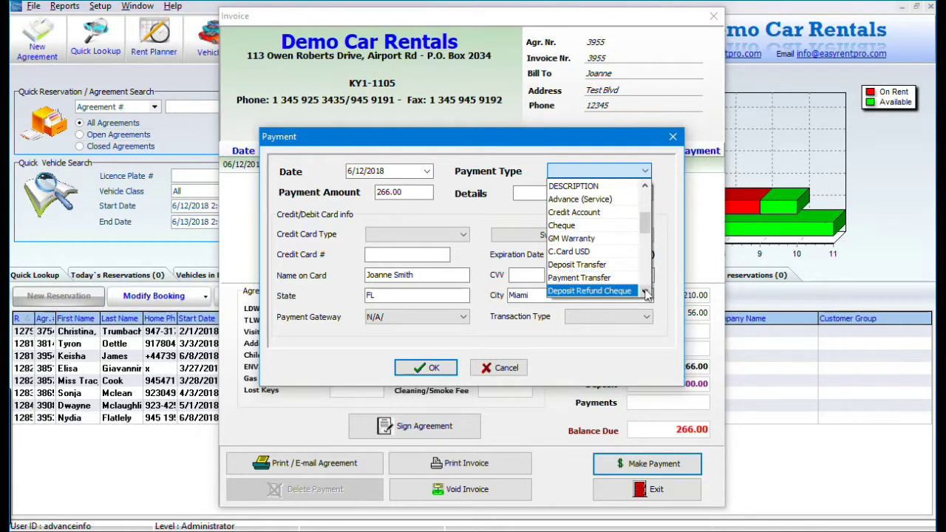
left_click(645, 291)
left_click(645, 291)
left_click(646, 291)
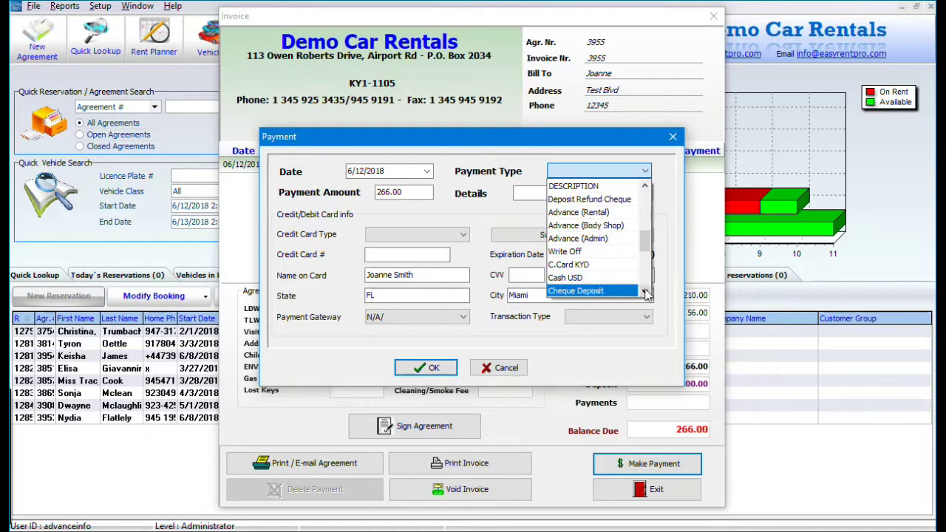
left_click(645, 291)
left_click(612, 267)
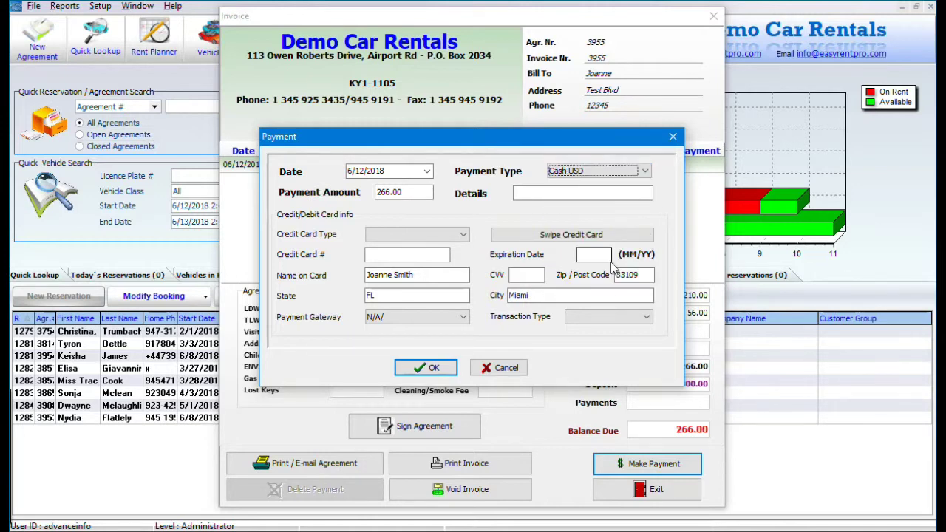
left_click(585, 195)
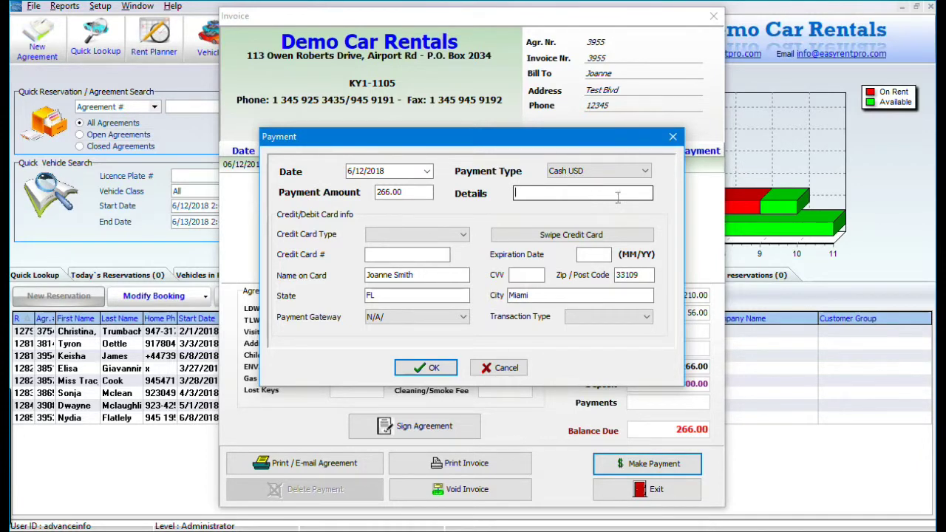
left_click(446, 370)
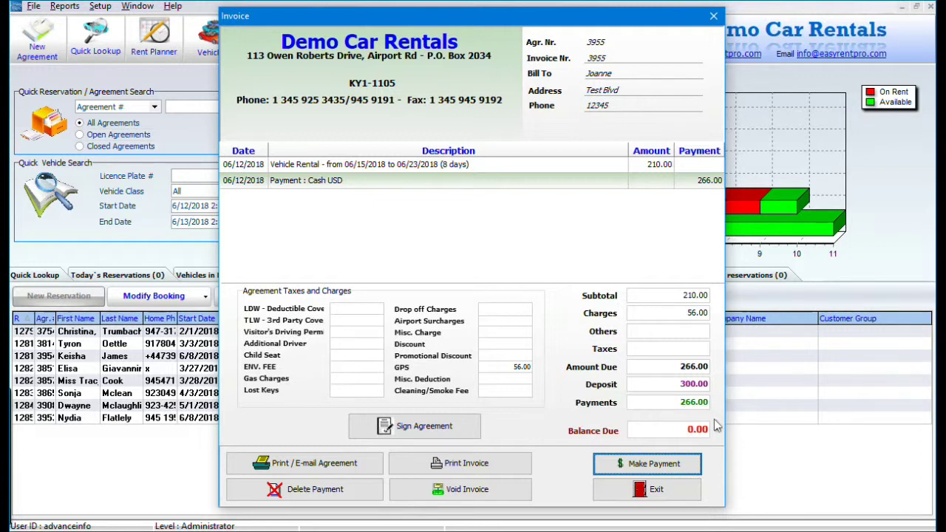
Step: Bring up agreement printing for invoice 3955, keeping the Agreement - 1 layout selected
left_click(362, 473)
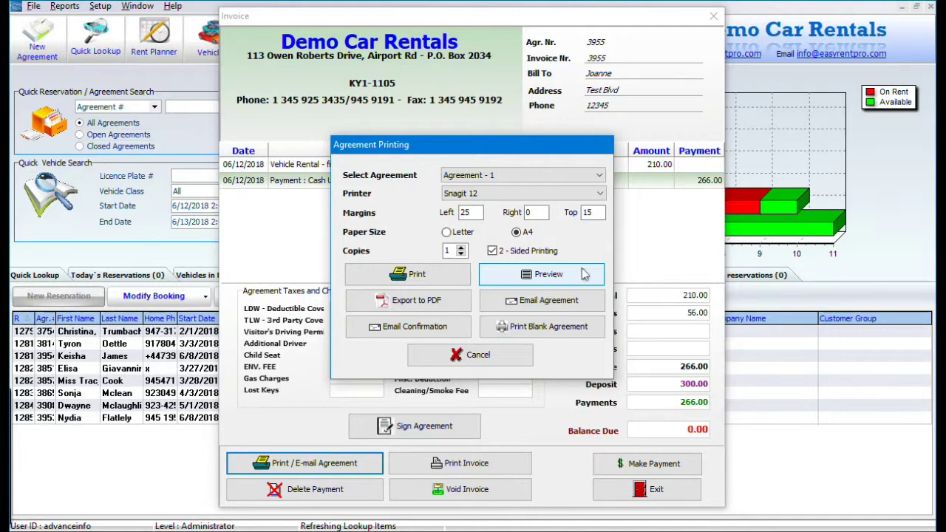
left_click(603, 176)
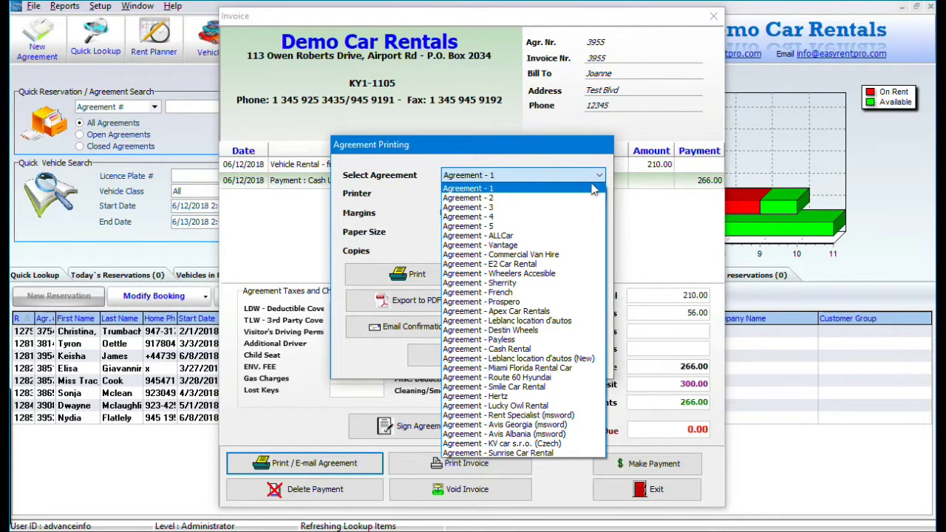
left_click(597, 181)
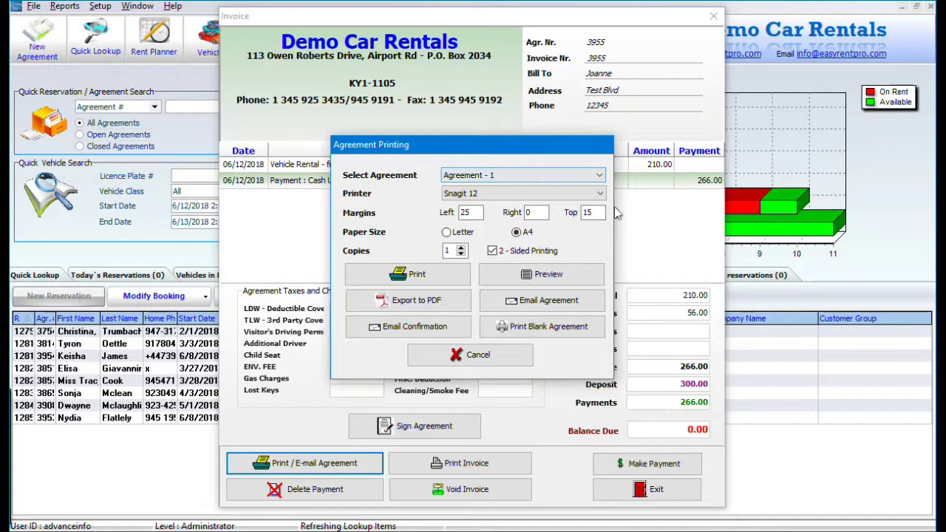
Step: Preview the Chevrolet Equinox rental agreement, scroll through it, then close the preview
left_click(576, 275)
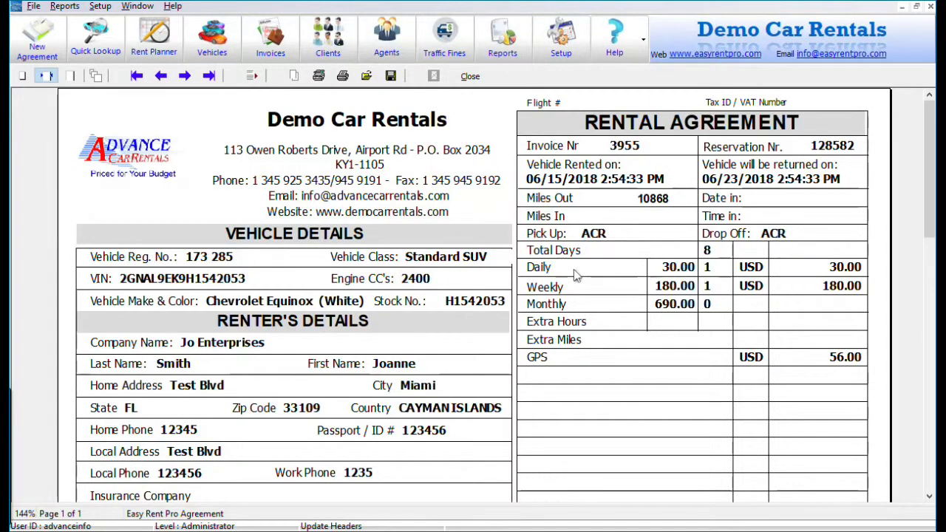
scroll(576, 277, "down", 3)
scroll(578, 281, "down", 1)
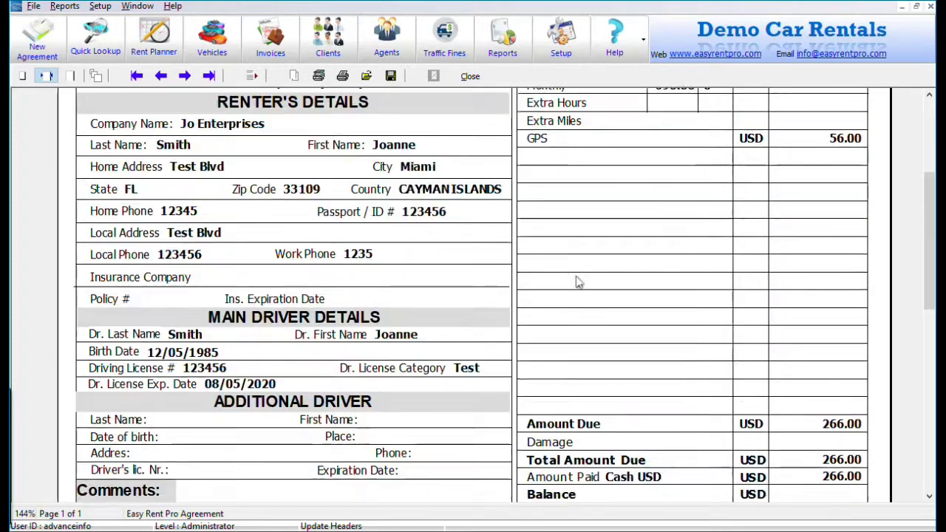
scroll(579, 282, "down", 3)
scroll(579, 281, "down", 4)
scroll(580, 286, "down", 1)
scroll(580, 286, "down", 3)
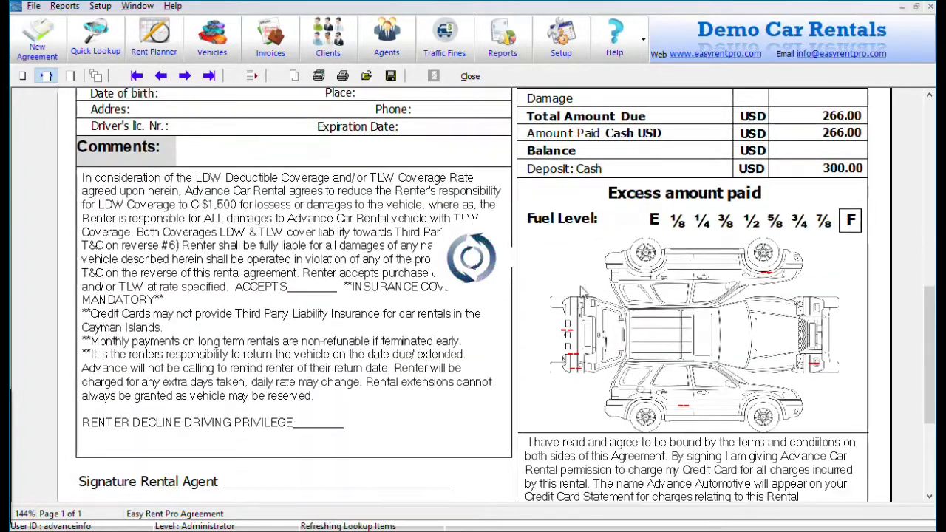
scroll(581, 291, "down", 3)
scroll(581, 292, "down", 3)
scroll(581, 293, "down", 3)
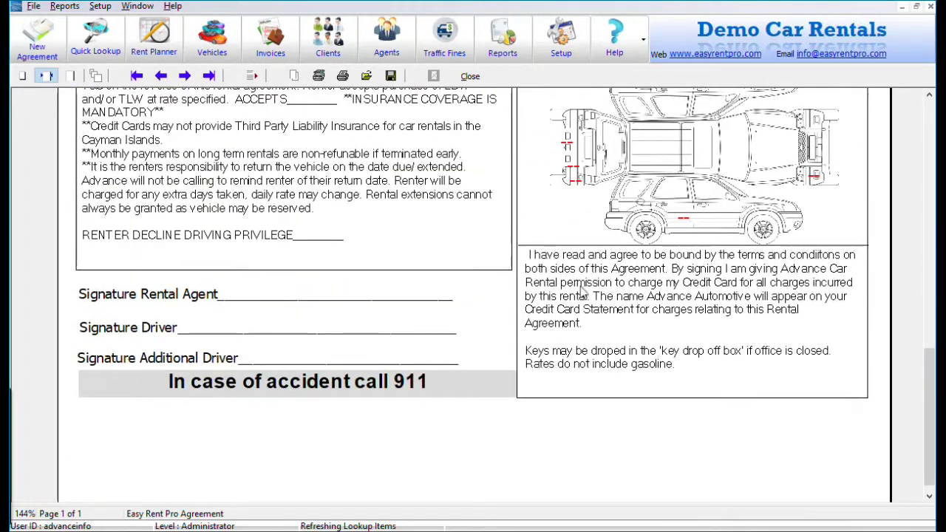
scroll(582, 292, "up", 1)
scroll(583, 292, "up", 3)
scroll(583, 292, "up", 1)
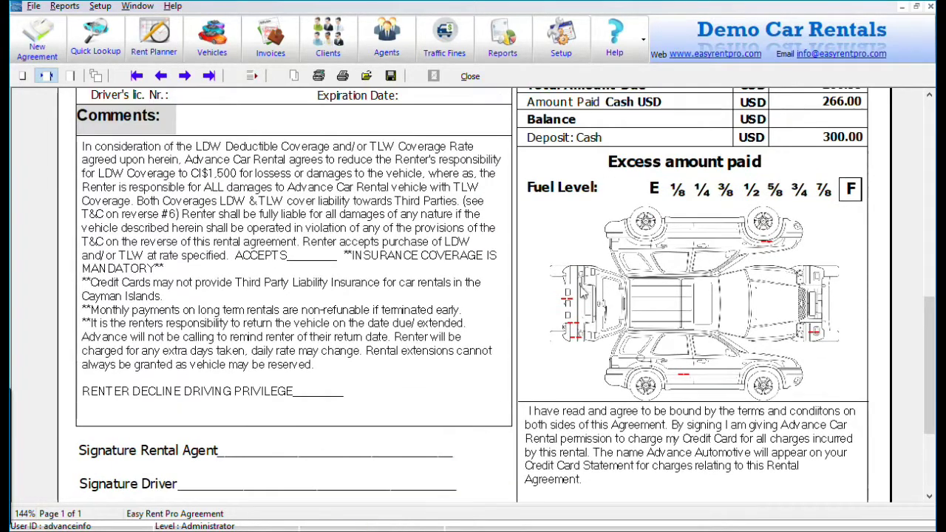
scroll(583, 292, "up", 1)
scroll(582, 292, "up", 4)
scroll(581, 291, "up", 1)
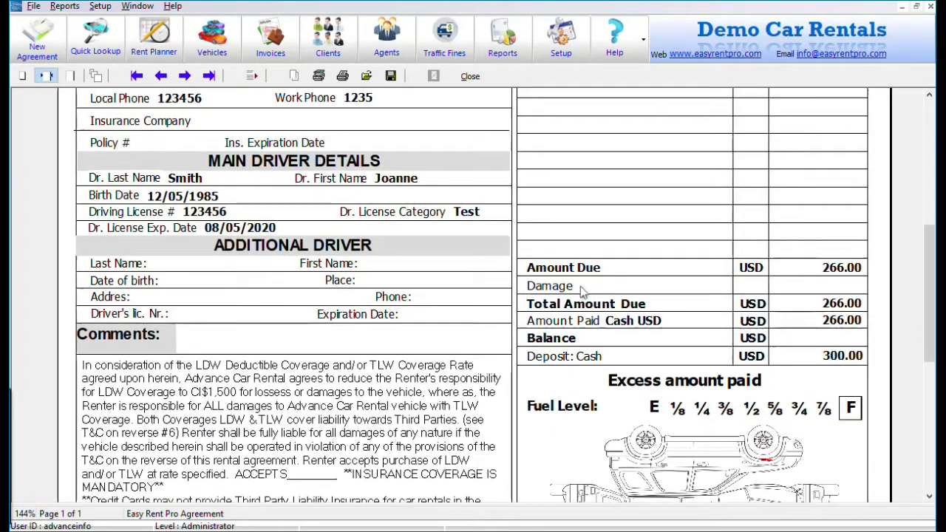
scroll(581, 291, "up", 2)
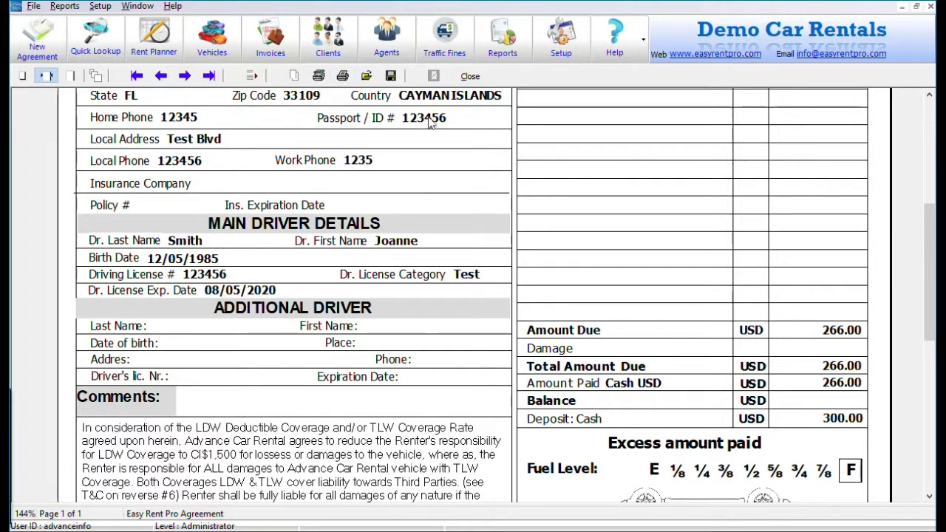
left_click(470, 77)
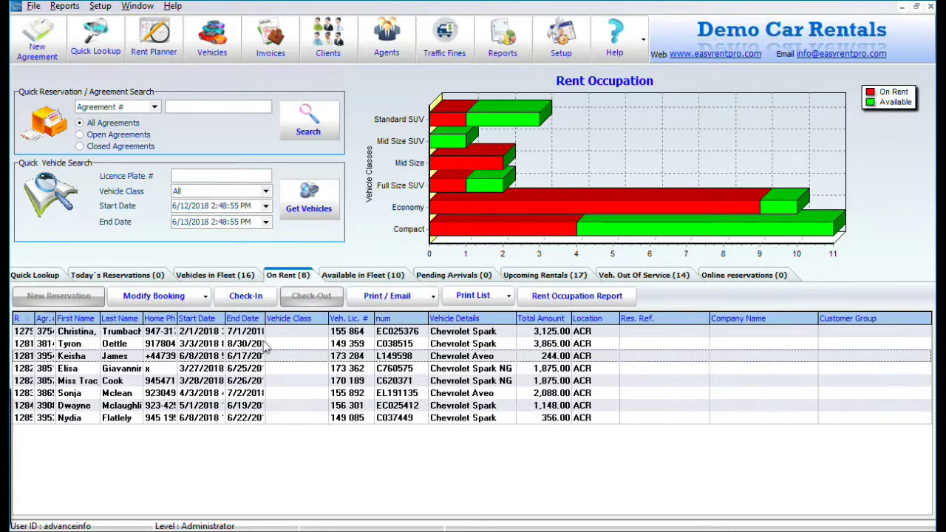
left_click(264, 345)
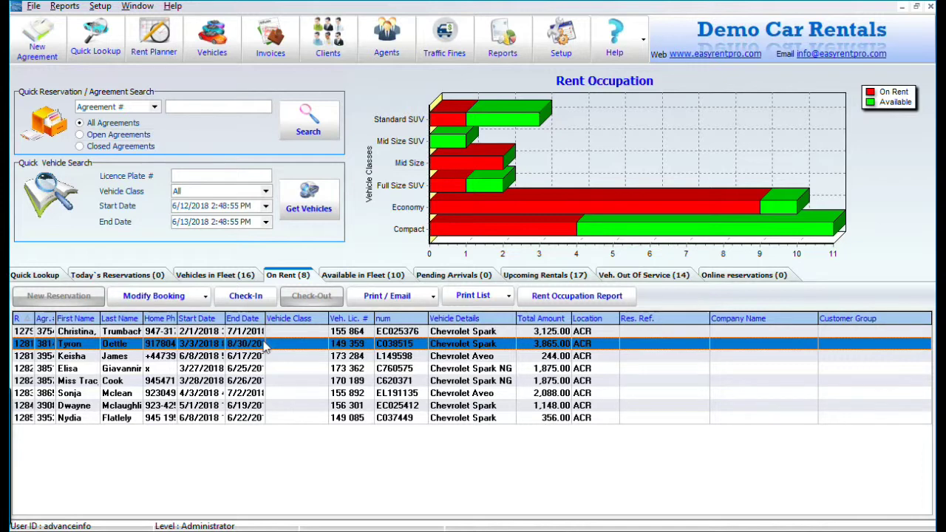
left_click(433, 297)
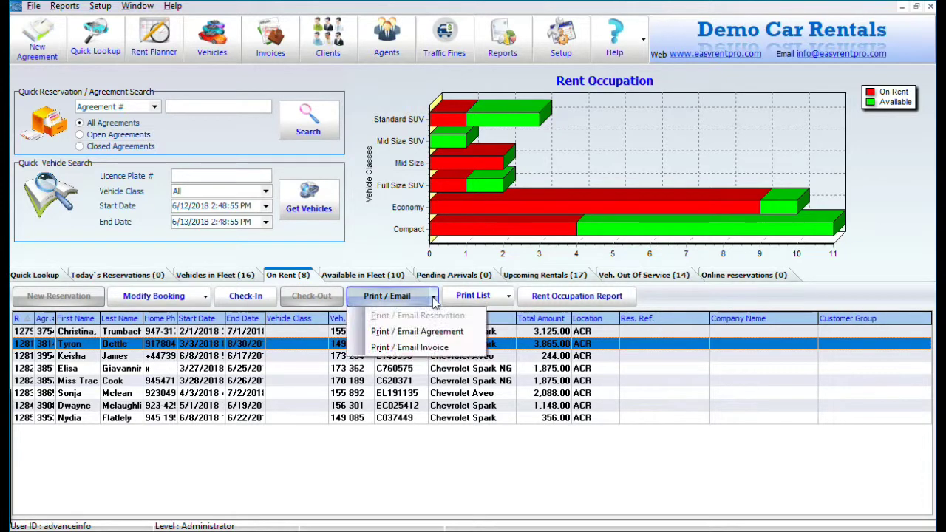
left_click(437, 336)
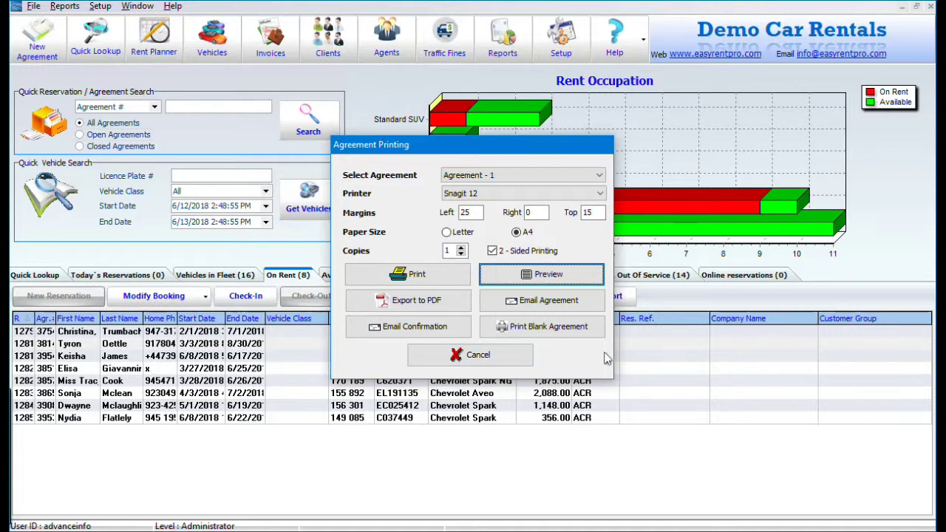
left_click(576, 279)
scroll(577, 283, "down", 2)
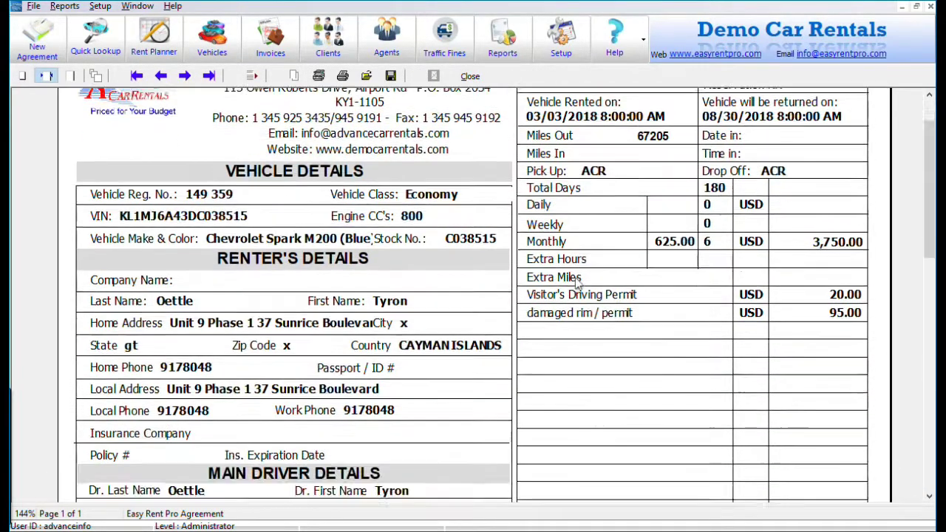
scroll(577, 284, "down", 5)
scroll(577, 284, "down", 3)
scroll(577, 284, "down", 1)
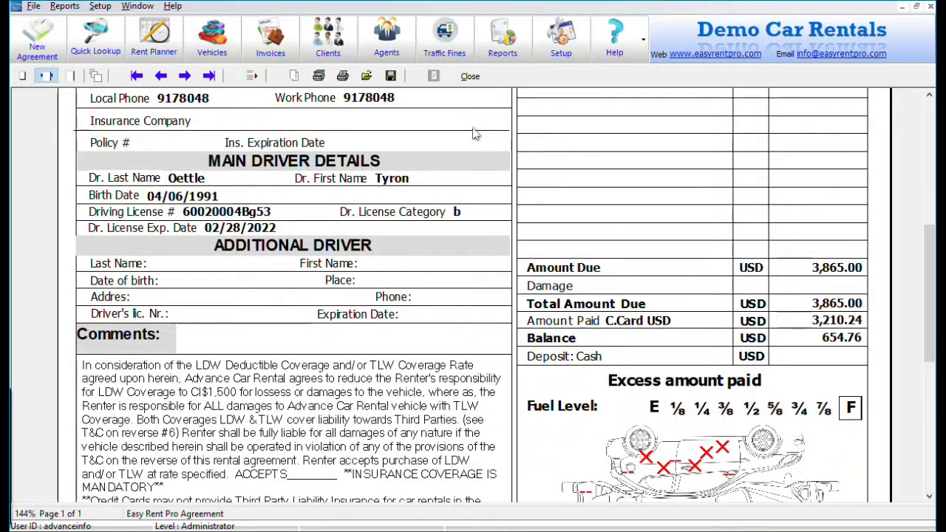
left_click(463, 77)
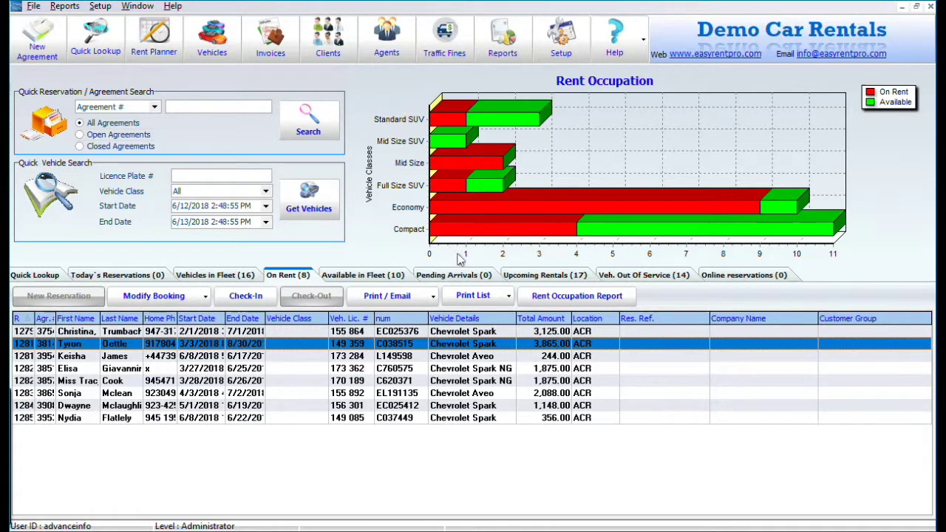
Step: Check in agreement 3851's Chevrolet Spark NG at drop location ACR and open a -952.38 payment
left_click(352, 371)
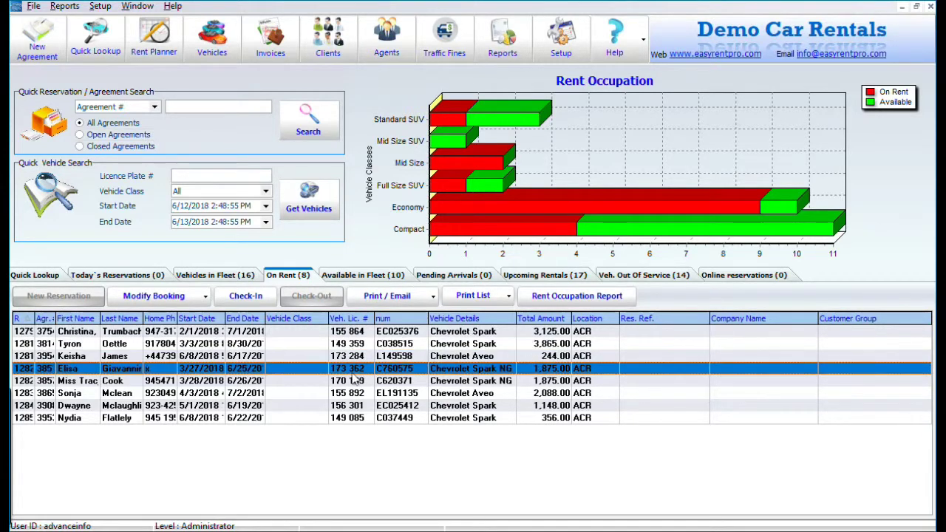
left_click(258, 302)
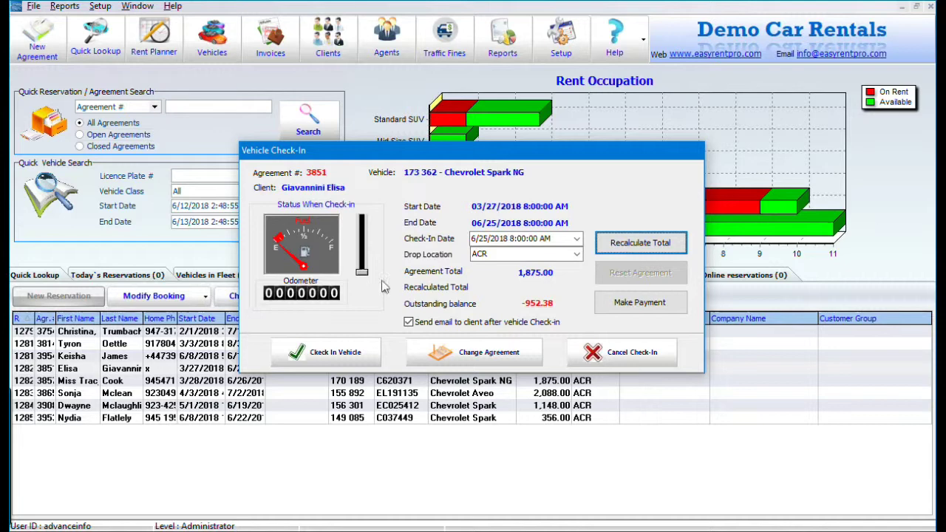
left_click(576, 254)
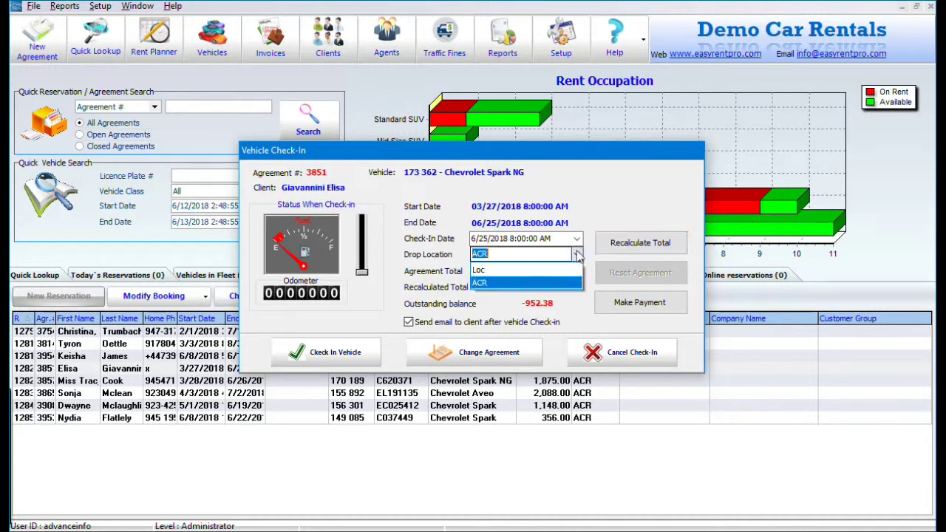
left_click(554, 283)
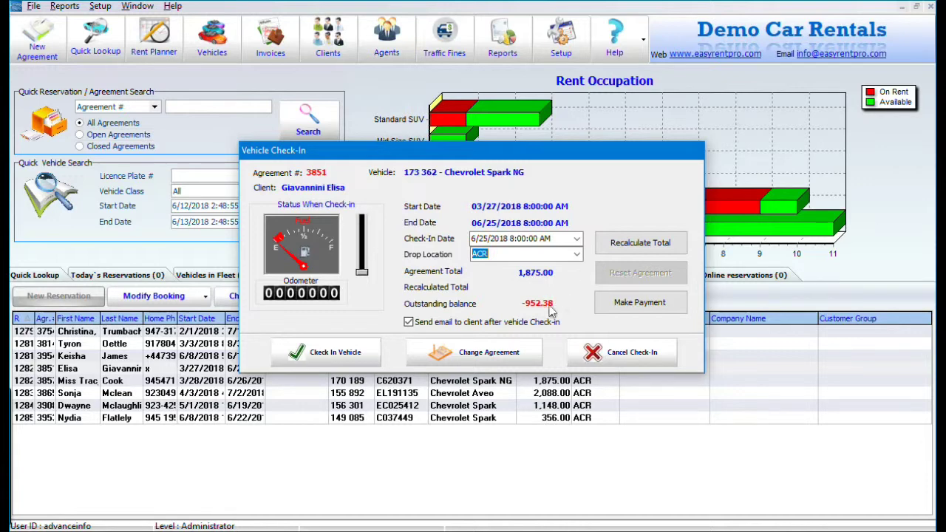
left_click(612, 308)
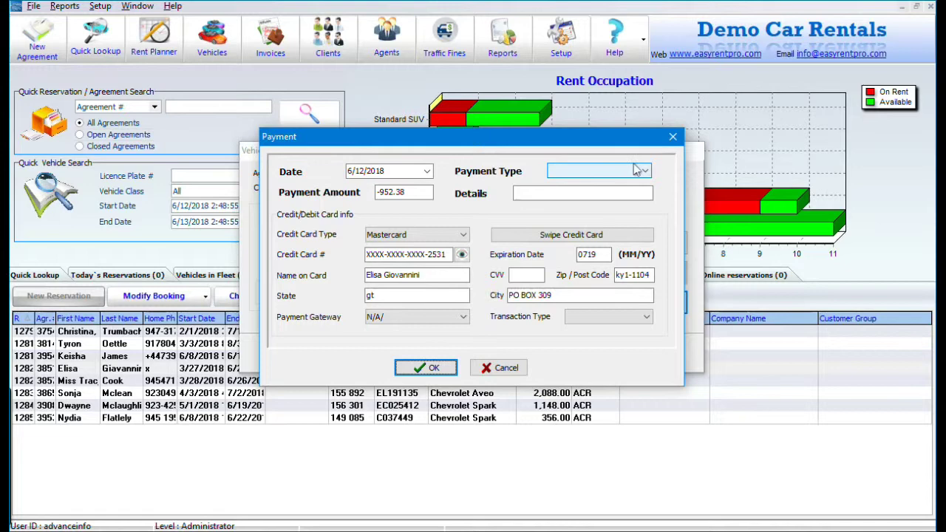
Step: Pay the -952.38 balance in Cash USD and check the Spark NG in without emailing the client
left_click(630, 170)
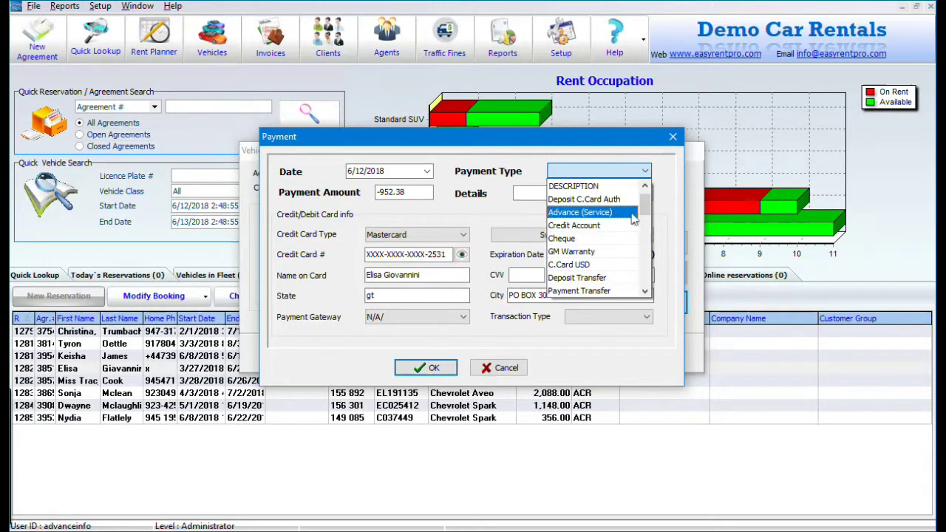
left_click(646, 248)
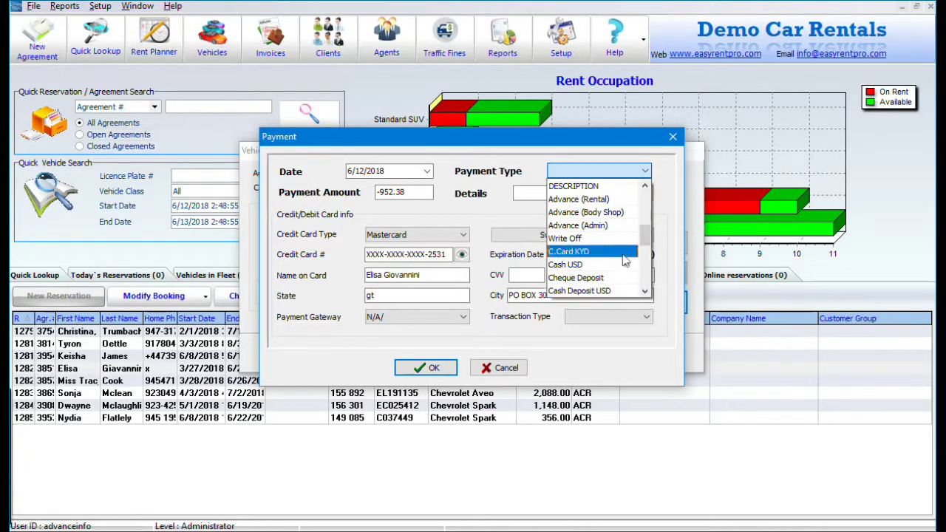
left_click(622, 264)
left_click(447, 373)
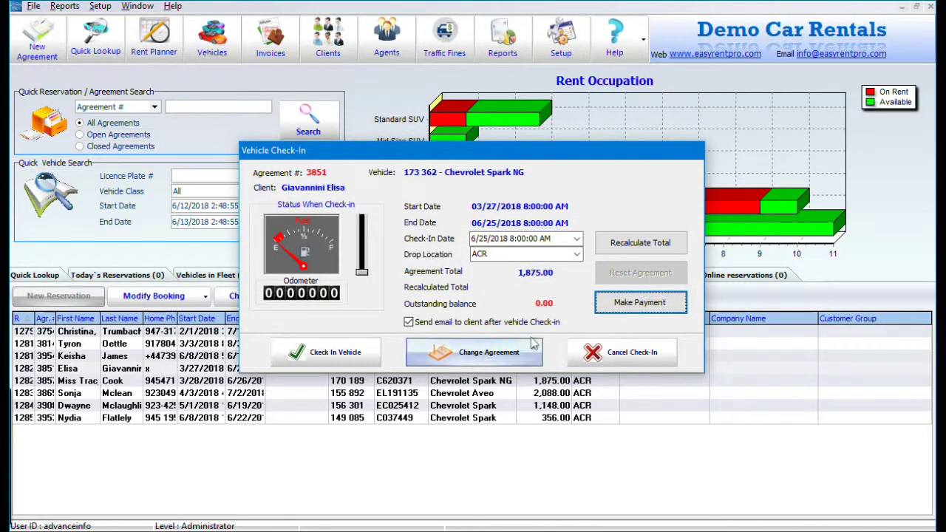
left_click(409, 323)
left_click(348, 366)
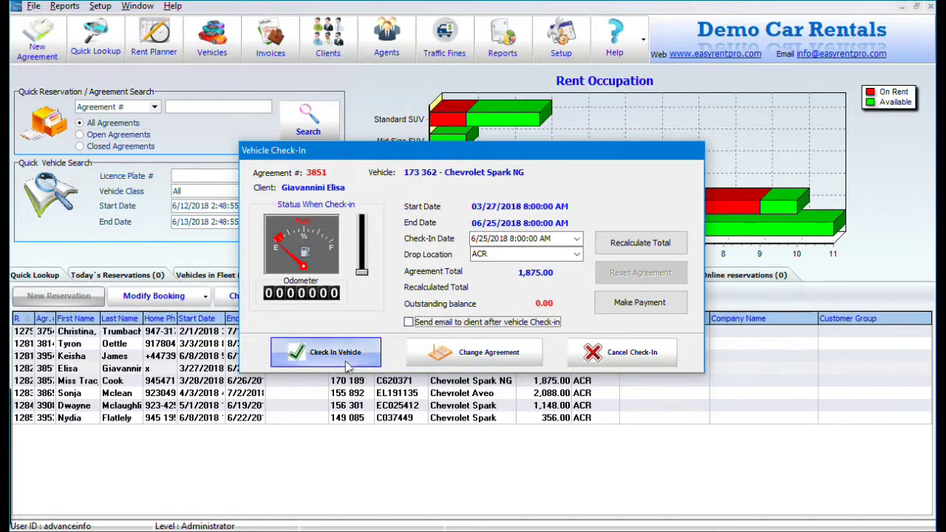